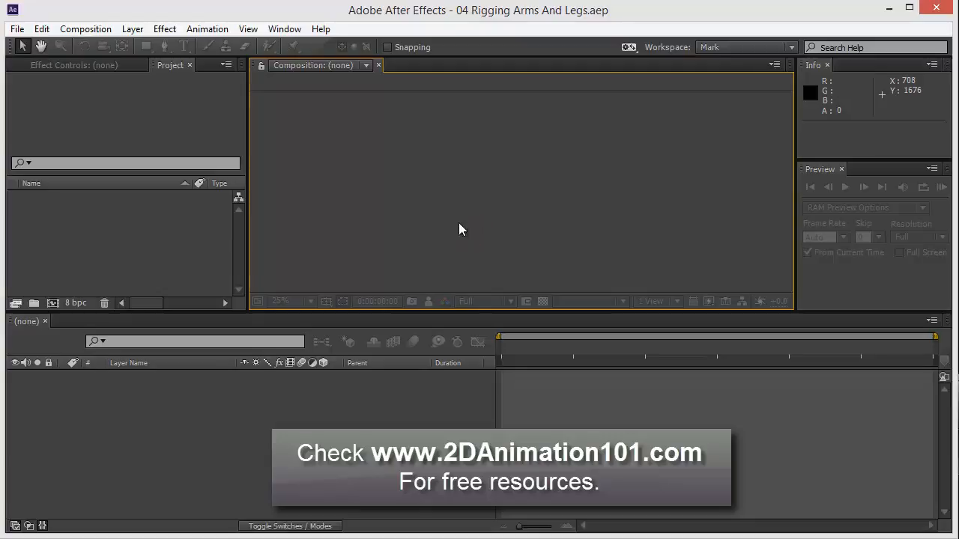
click(117, 237)
click(269, 400)
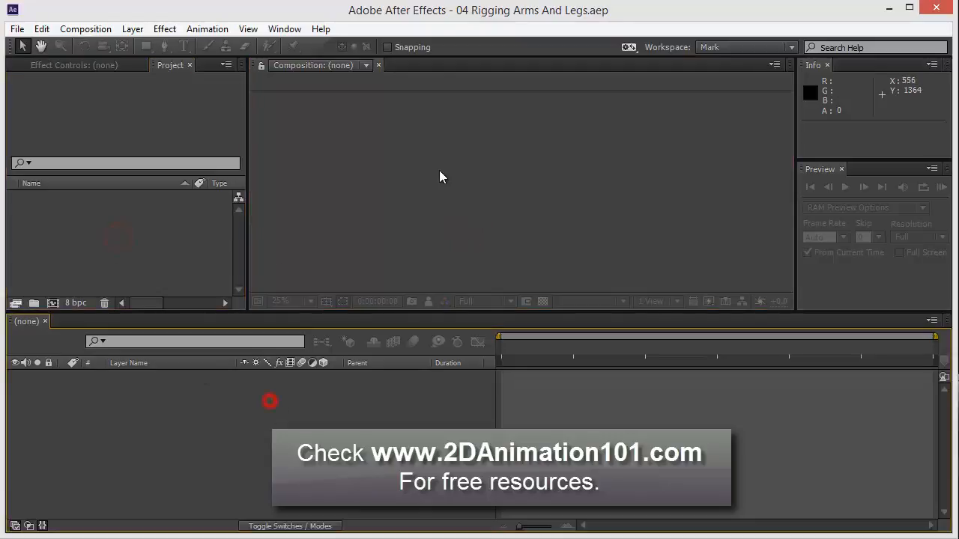
click(439, 172)
click(165, 222)
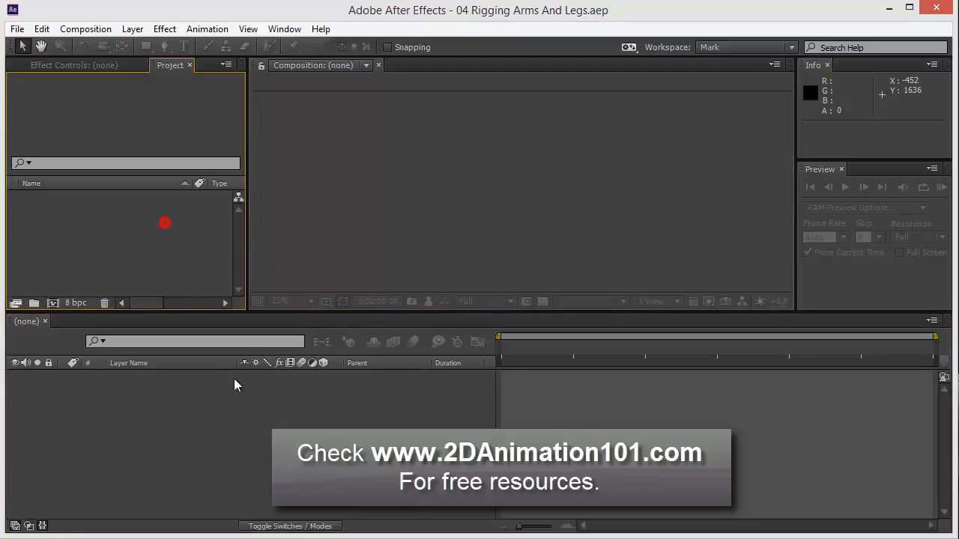
click(251, 426)
click(490, 192)
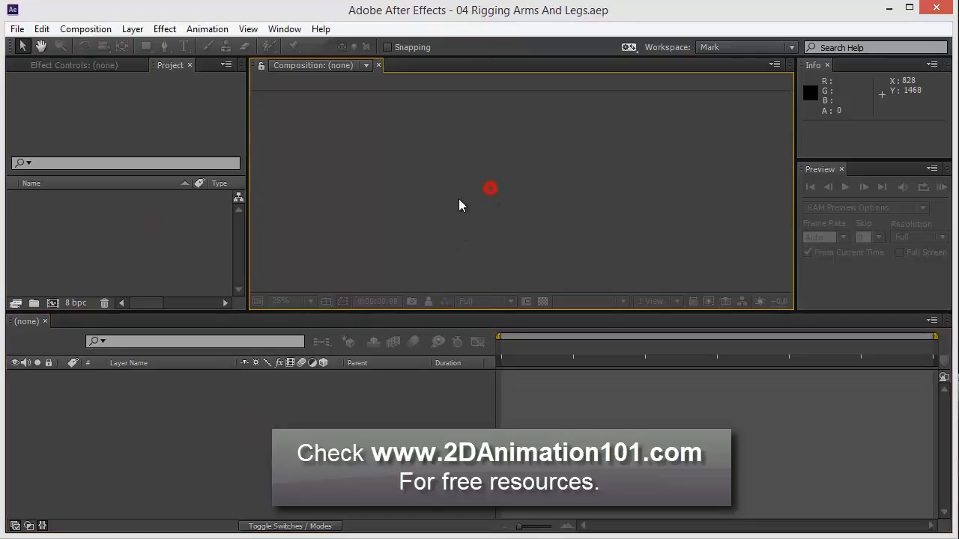
click(144, 235)
click(274, 432)
click(423, 245)
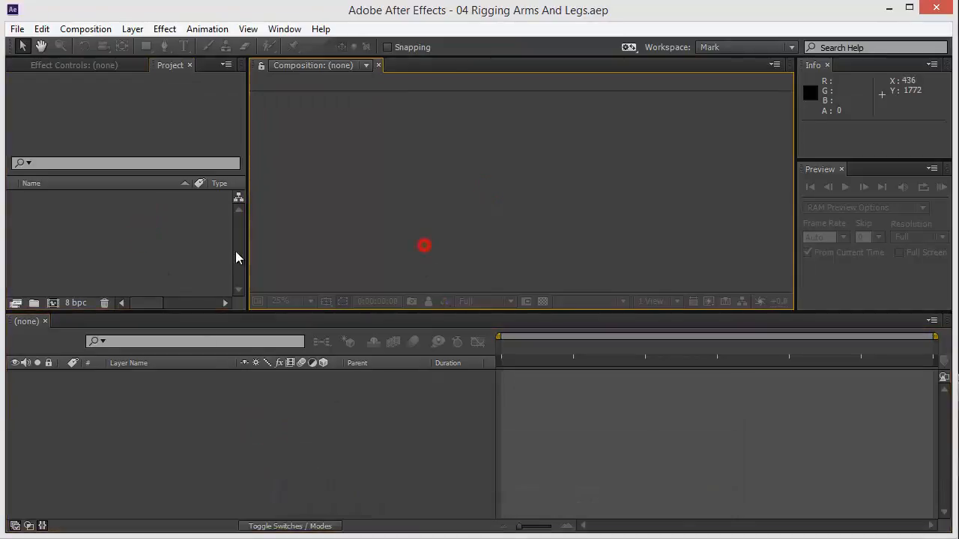
click(149, 245)
click(231, 434)
click(388, 246)
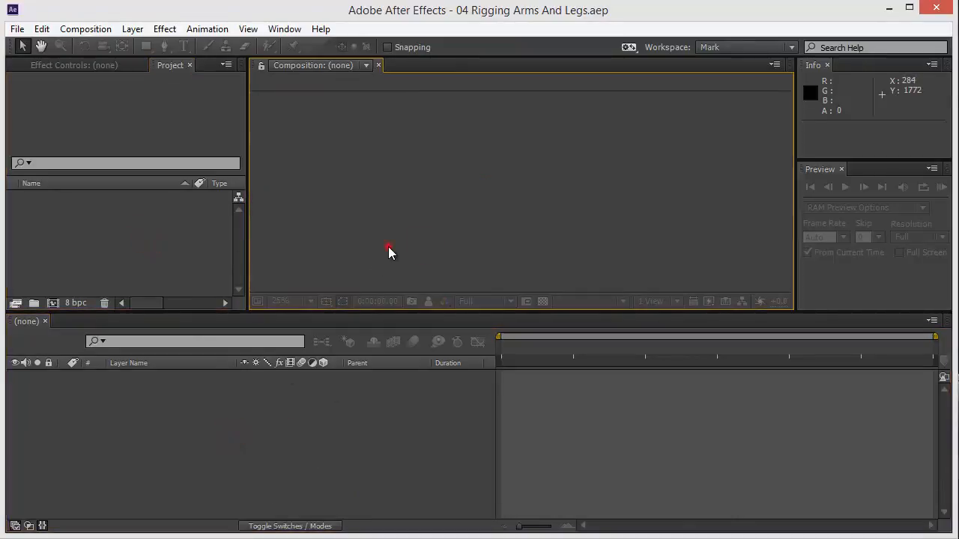
click(139, 247)
click(178, 404)
click(259, 295)
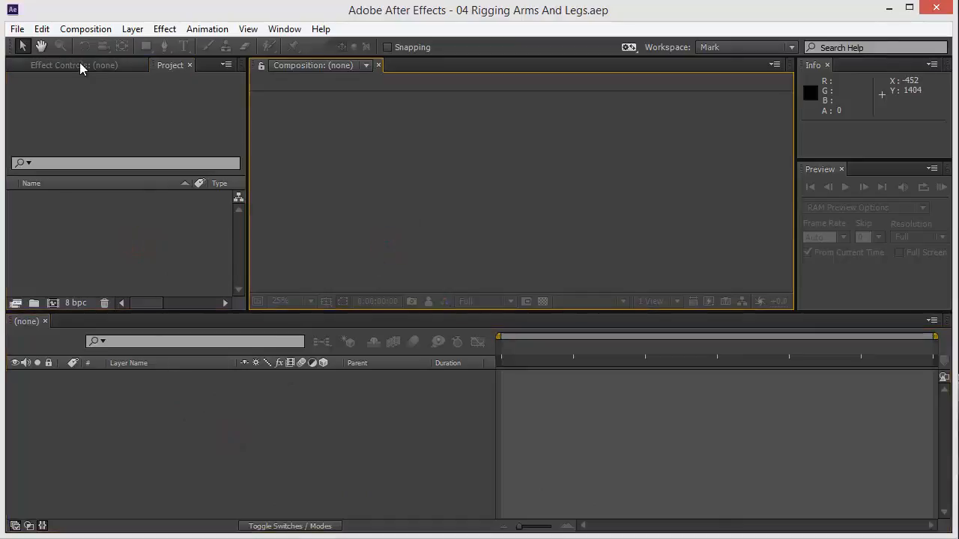
Look at the empty Effect Controls panel and return to the Project panel.
click(79, 64)
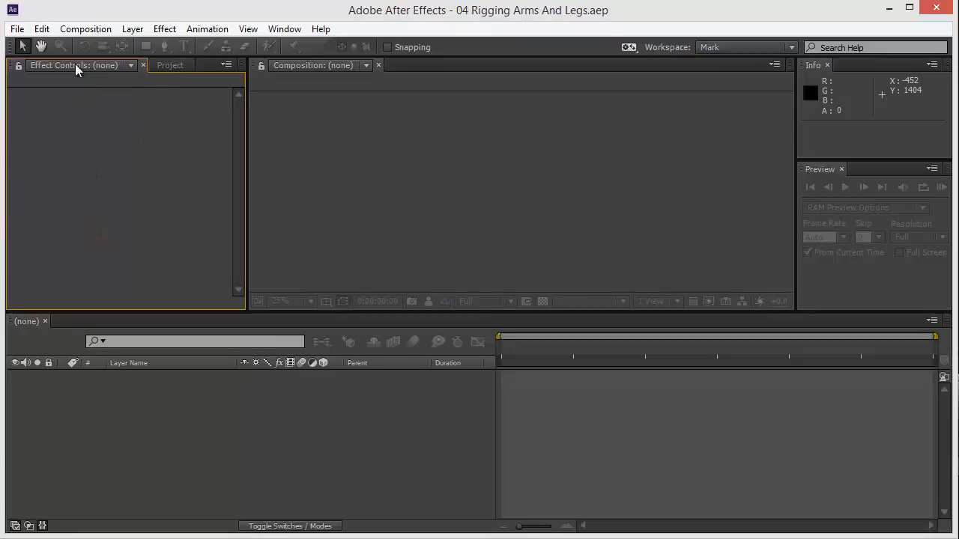
click(171, 66)
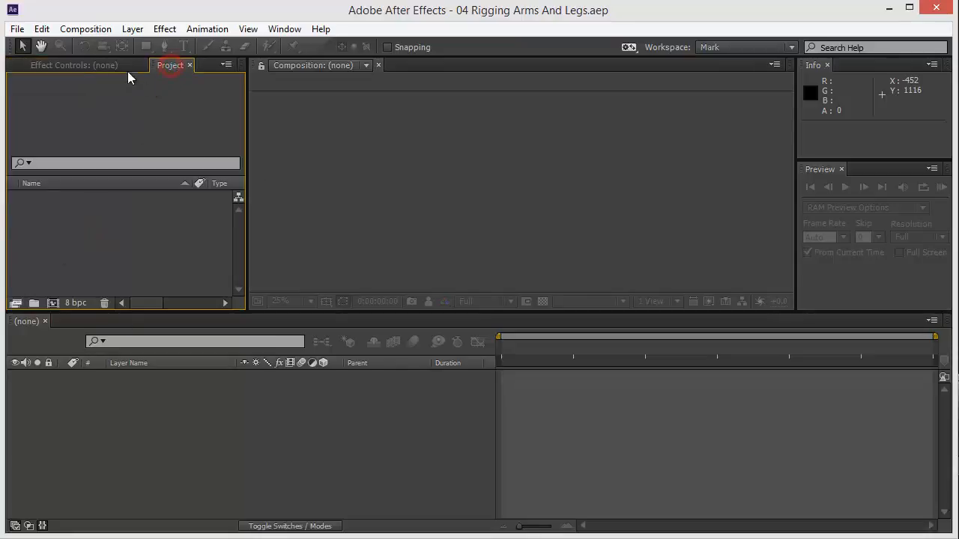
click(79, 69)
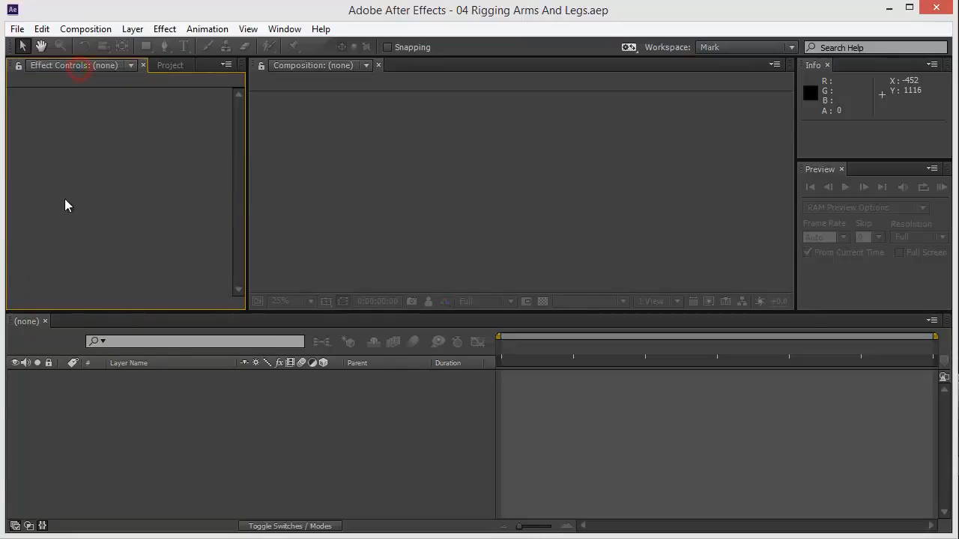
click(367, 185)
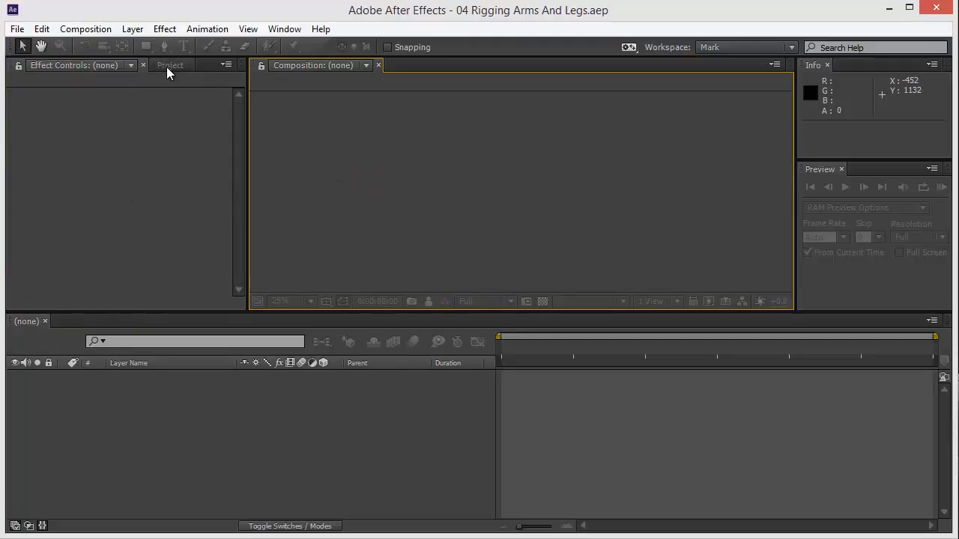
click(169, 65)
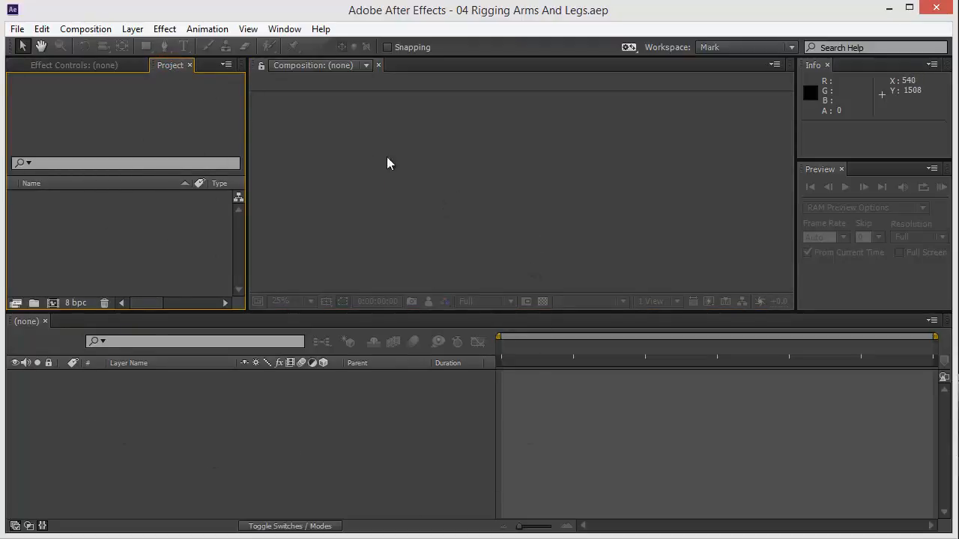
Review the list of available panels, bring up Effect Controls, and return to the Project panel.
click(284, 30)
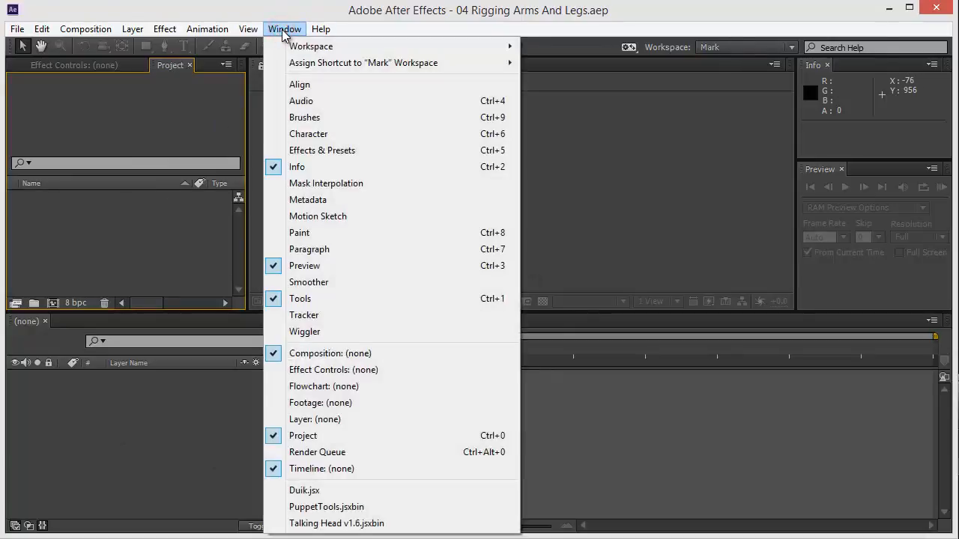
click(283, 30)
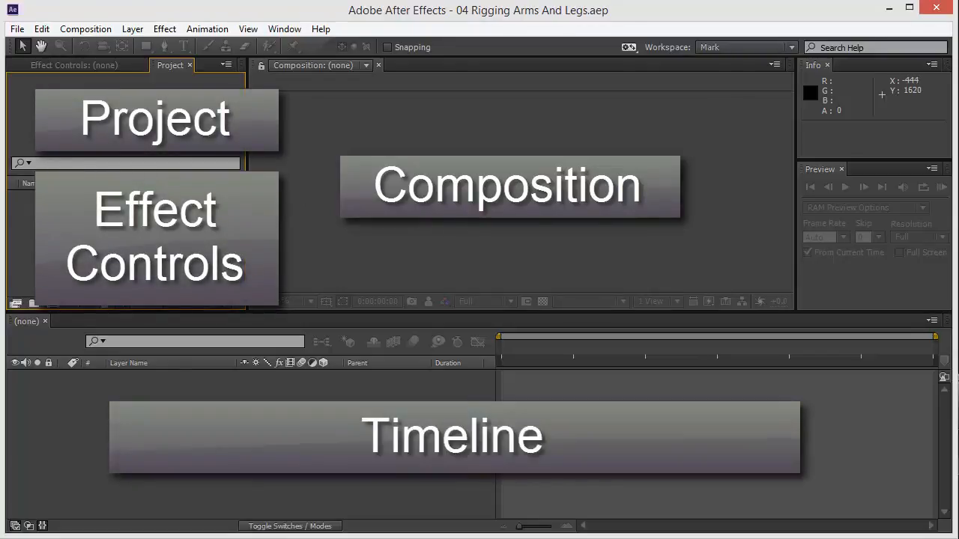
click(447, 214)
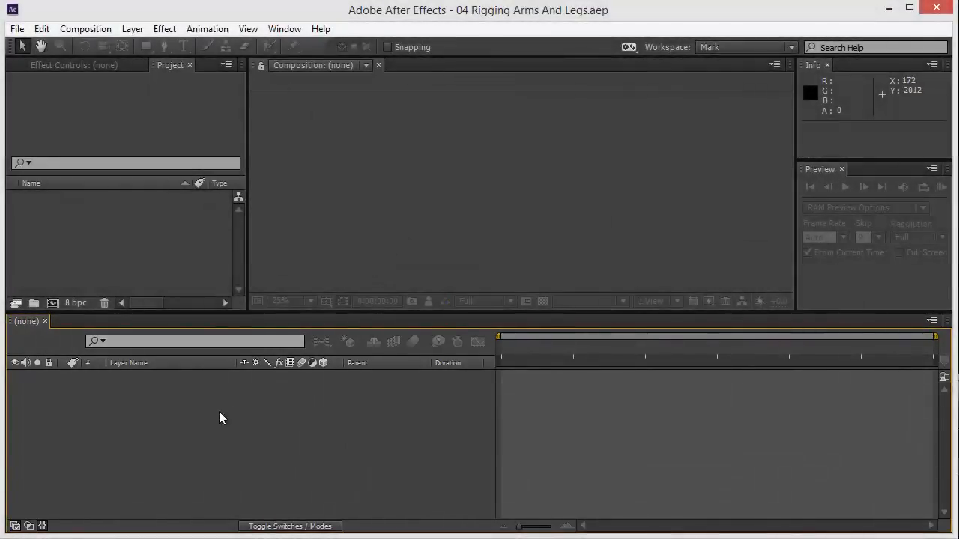
click(284, 31)
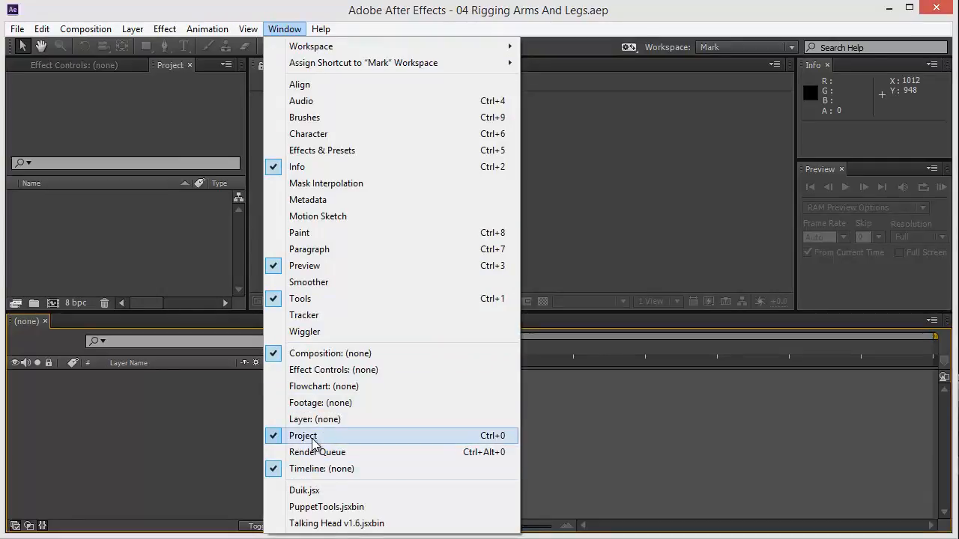
click(315, 372)
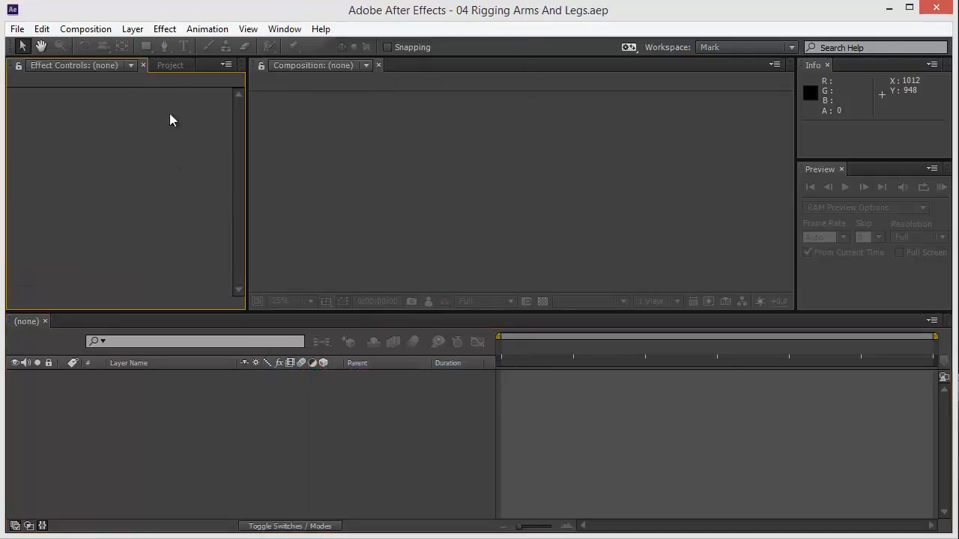
click(169, 66)
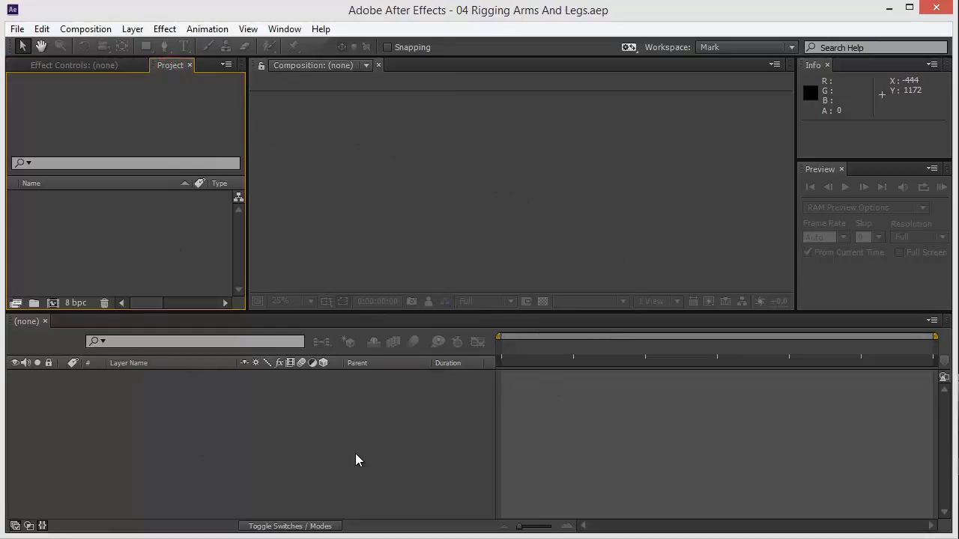
Import Jimmy.ai from the 2D Character Puppet Animation folder in File Explorer as a Composition with footage dimensions set to Layer Size.
key(alt+Tab)
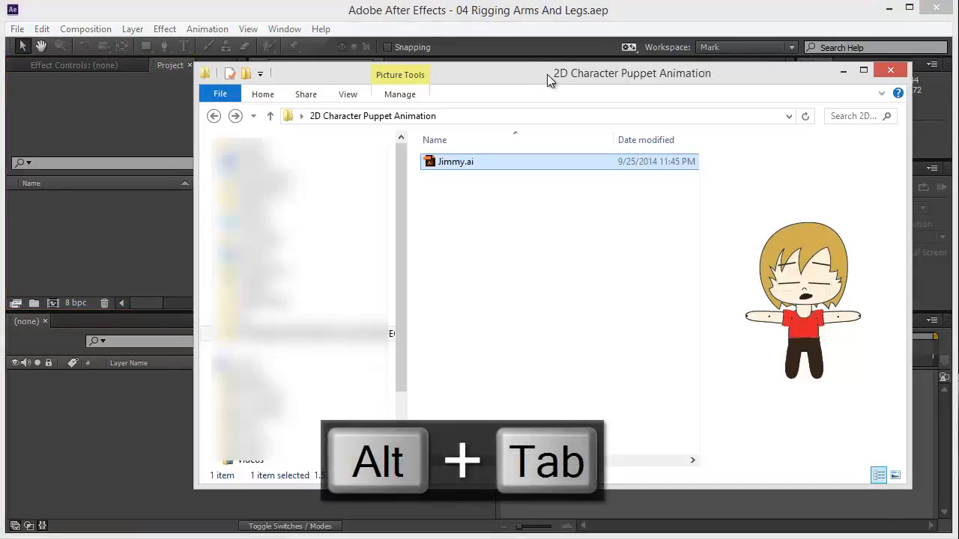
drag(451, 165, 84, 224)
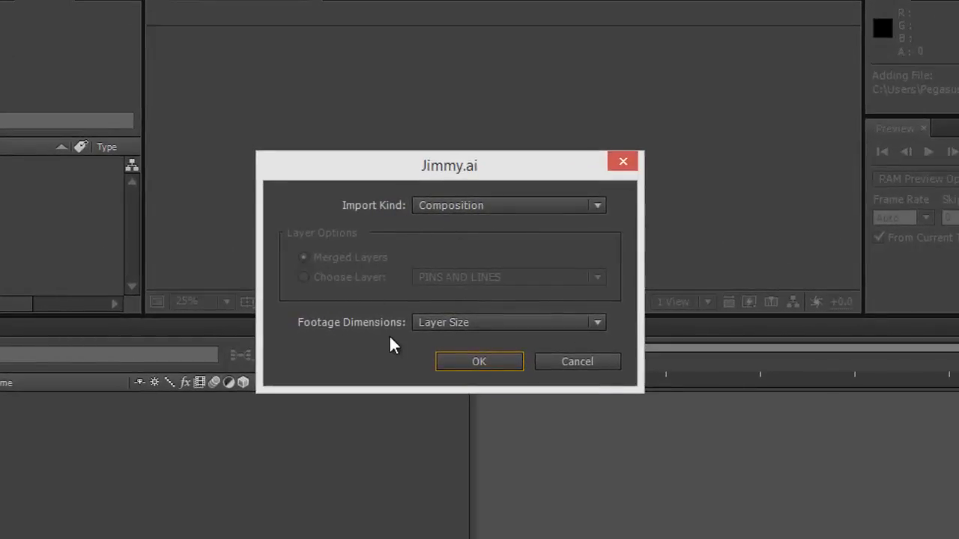
click(528, 327)
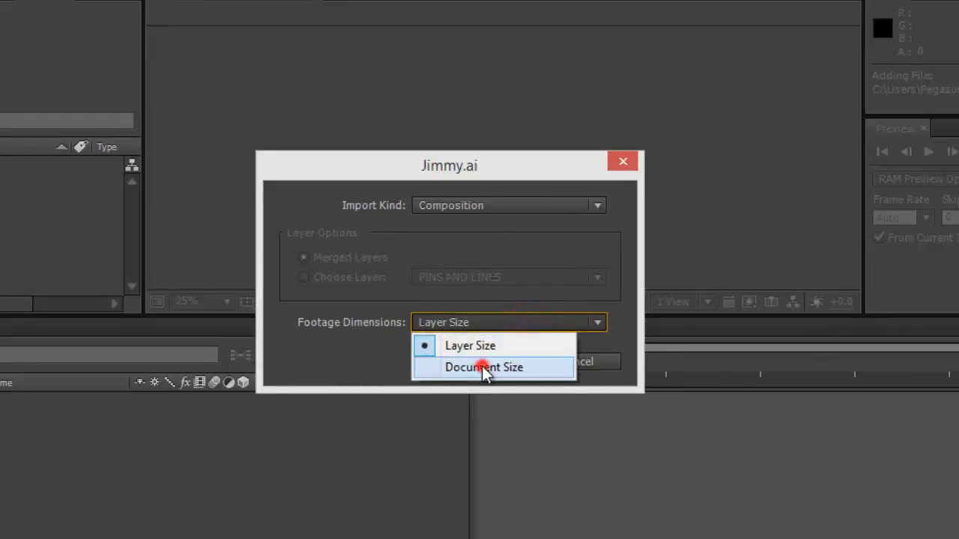
click(487, 366)
click(481, 330)
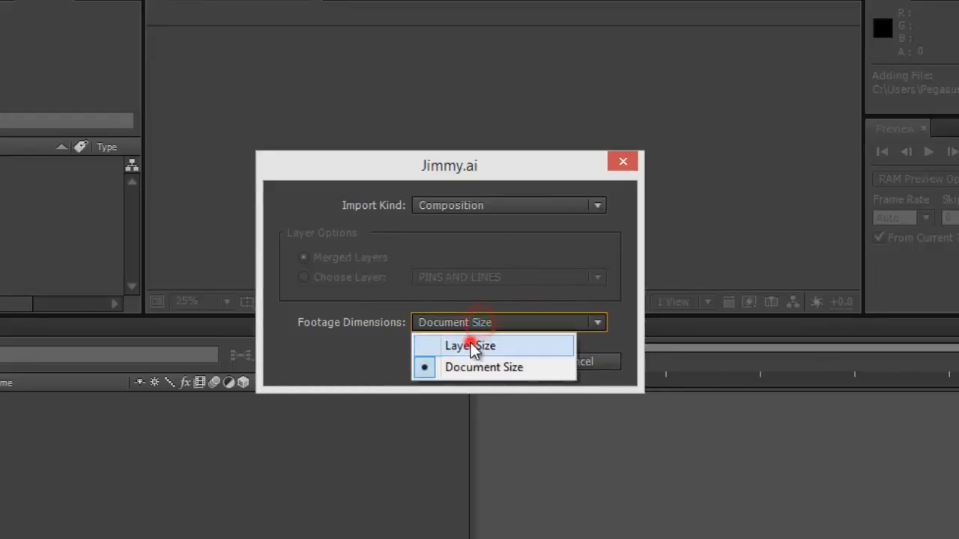
click(472, 345)
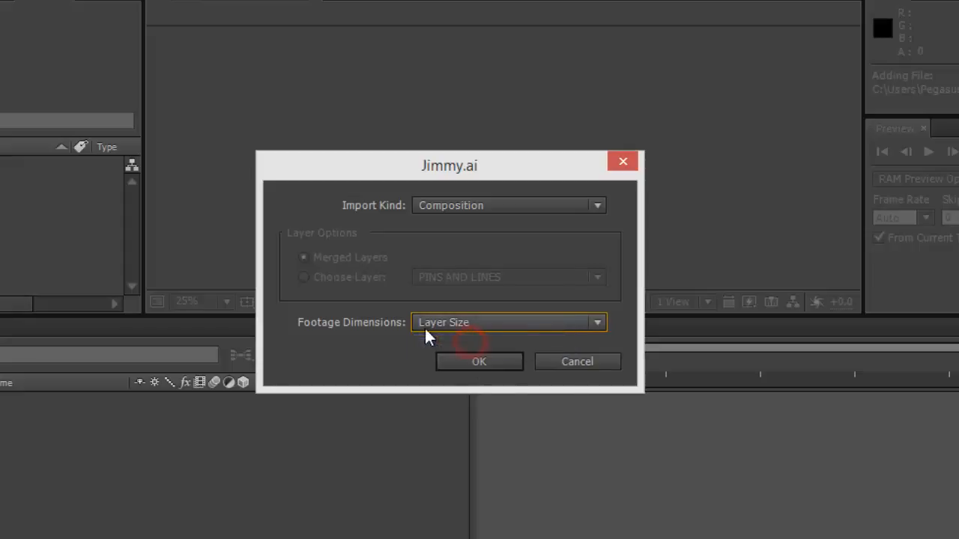
click(466, 208)
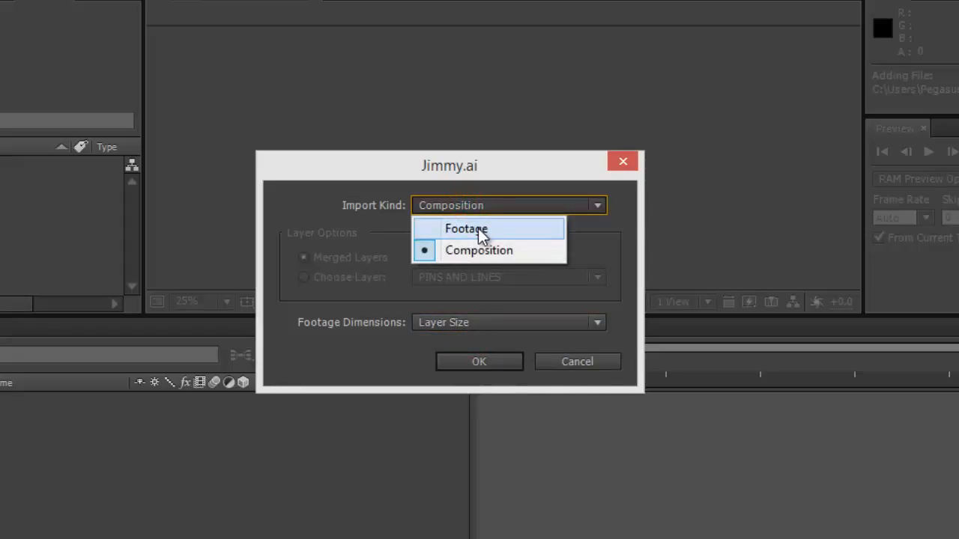
click(479, 253)
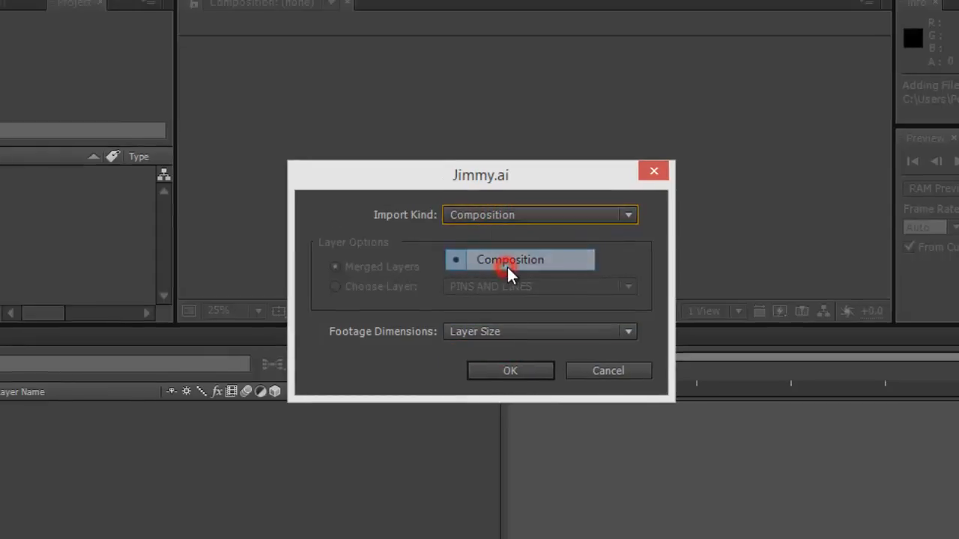
click(510, 371)
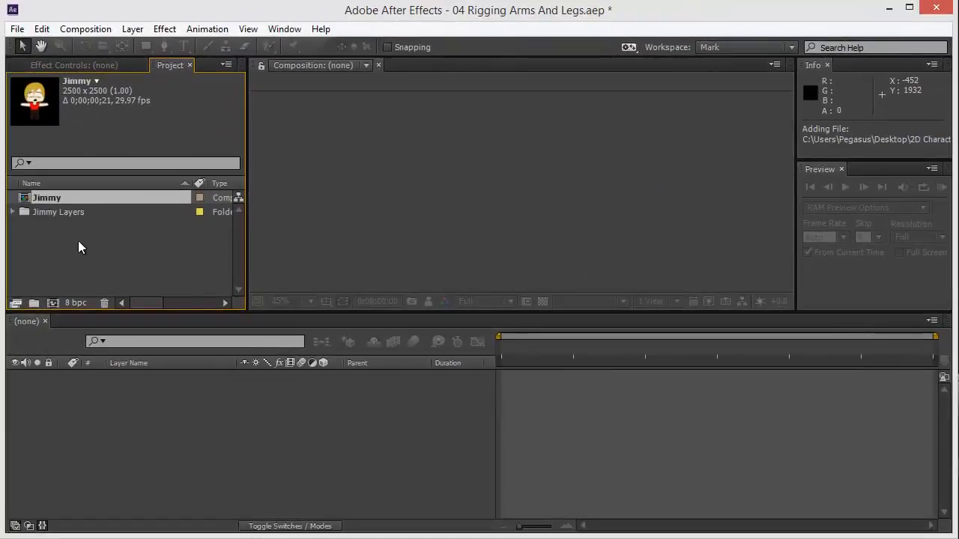
Open the Jimmy composition and look through its imported character layers in the timeline.
double_click(51, 198)
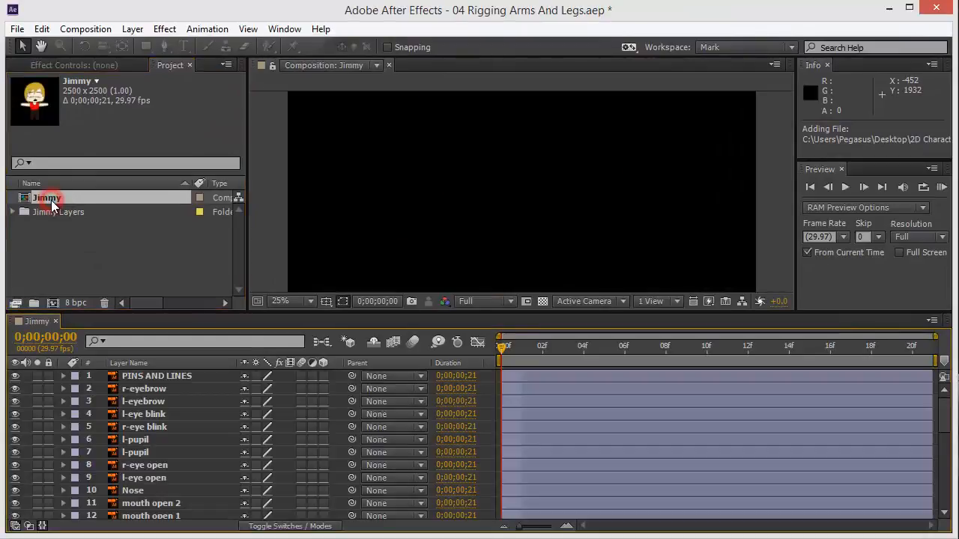
click(159, 395)
scroll(176, 405, down, 5)
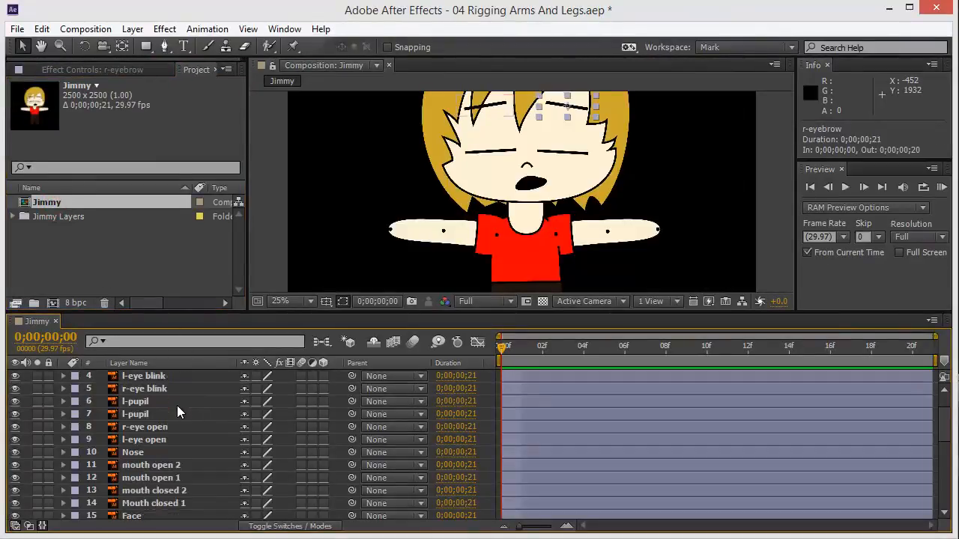
scroll(175, 407, down, 5)
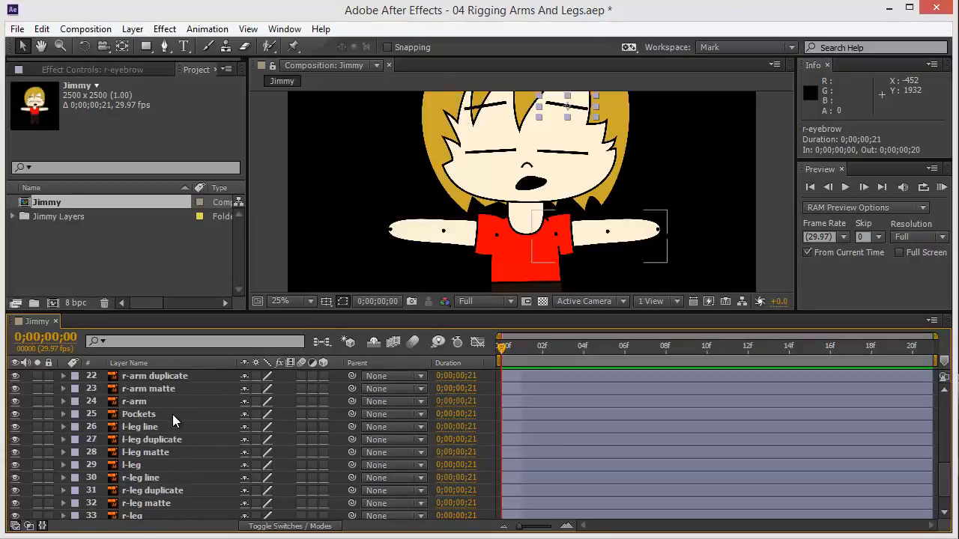
scroll(162, 455, up, 10)
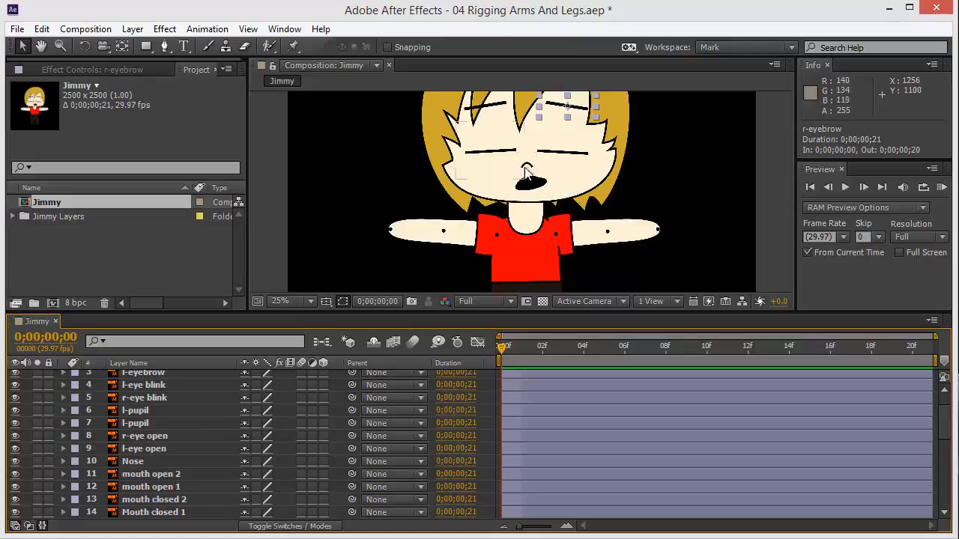
Clear the layer selection, temporarily hide the l-eye blink layer to check the open eye beneath it, and show it again.
key(comma)
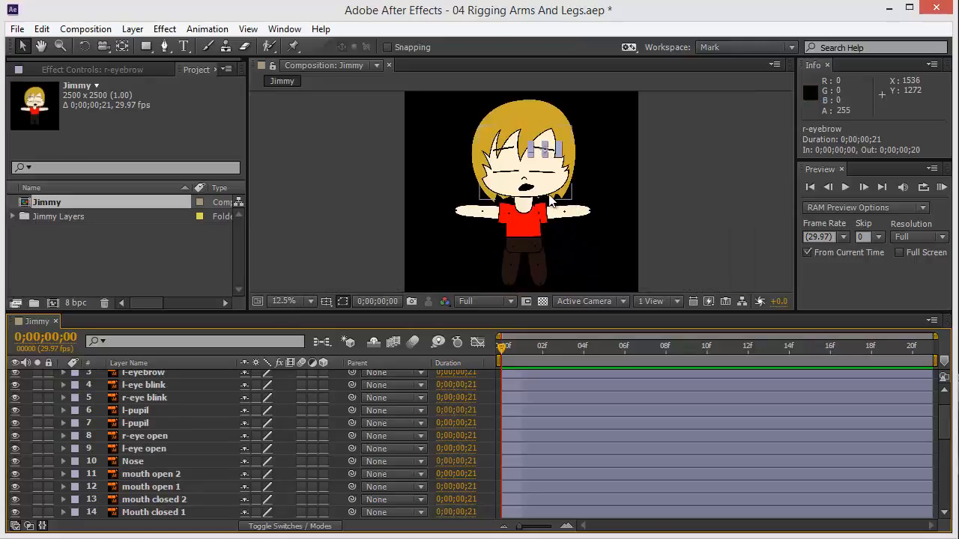
scroll(549, 196, up, 1)
drag(549, 158, 474, 216)
click(659, 188)
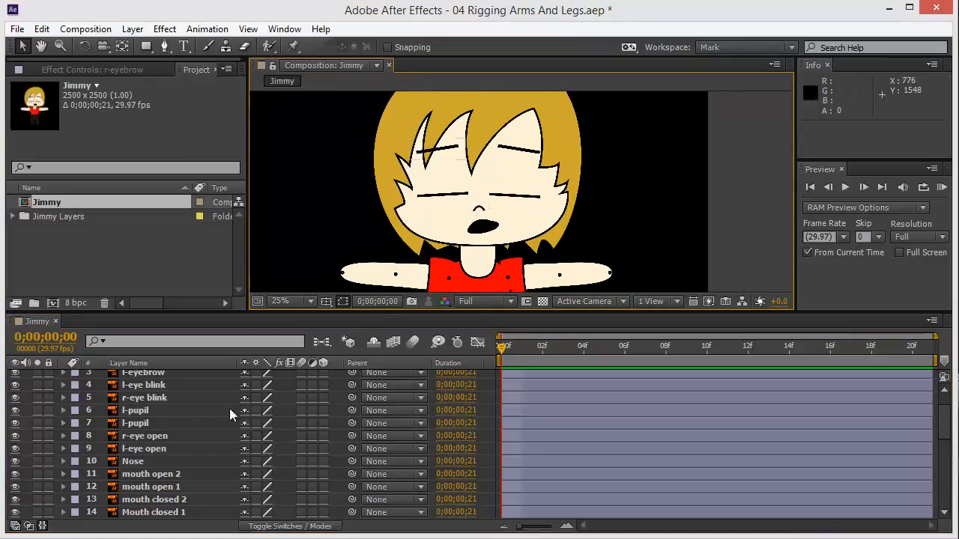
scroll(153, 416, down, 2)
scroll(140, 421, up, 4)
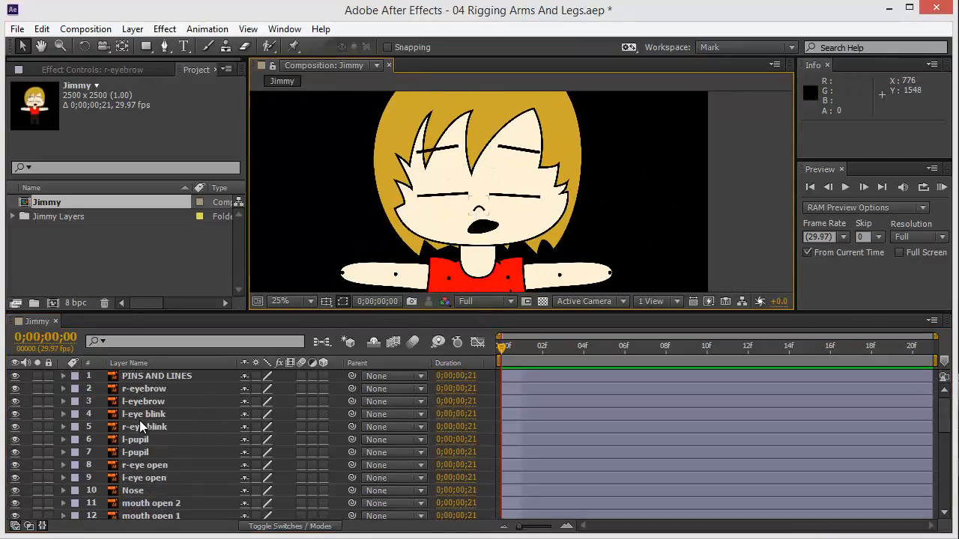
click(16, 415)
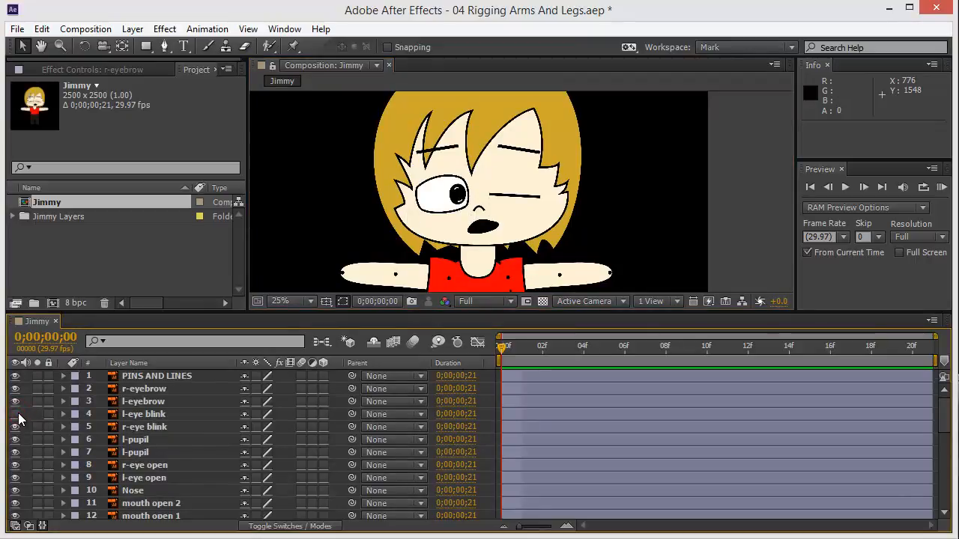
click(16, 414)
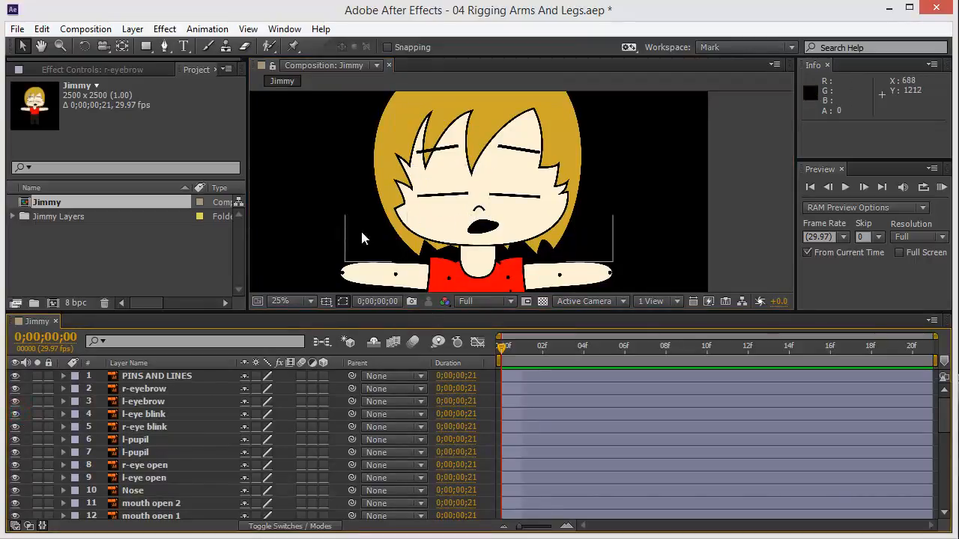
drag(336, 248, 387, 193)
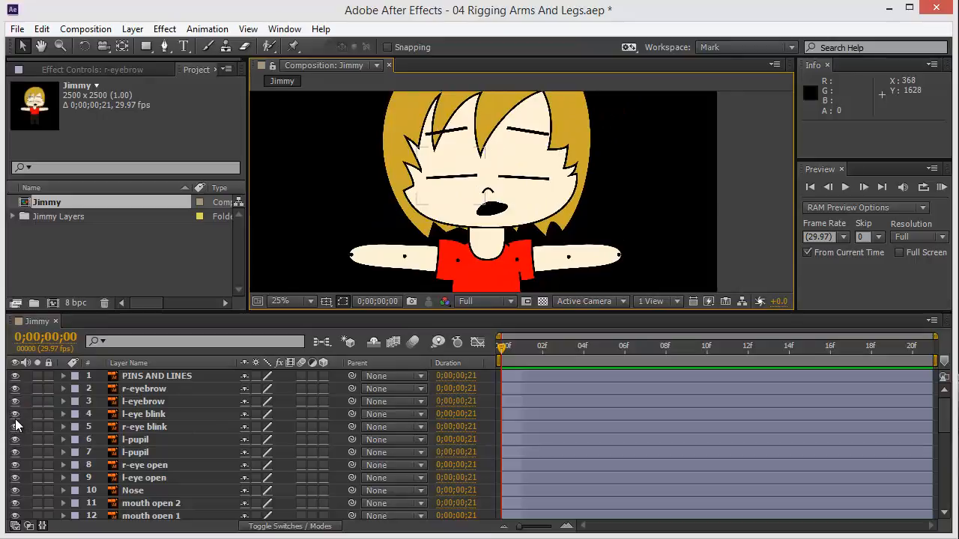
Hide the l-eye blink and r-eye blink layers so the character's open eyes show.
click(16, 416)
click(16, 426)
mouse_move(418, 228)
mouse_down()
mouse_move(430, 191)
mouse_move(401, 227)
mouse_up()
Examine the mouth, neck and arm layers in the timeline, checking where mouth open 2 and l-arm sit on the character.
scroll(161, 504, down, 1)
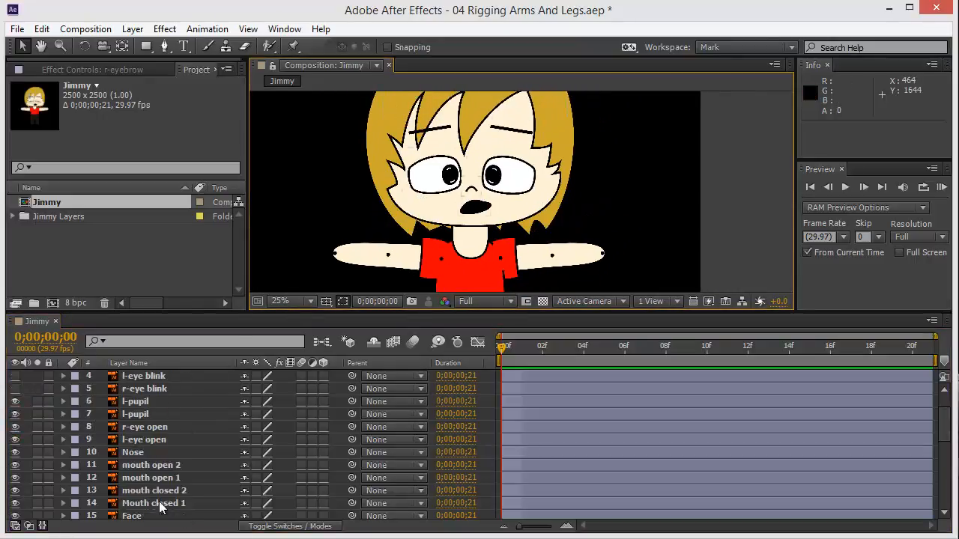
click(163, 464)
scroll(155, 460, down, 2)
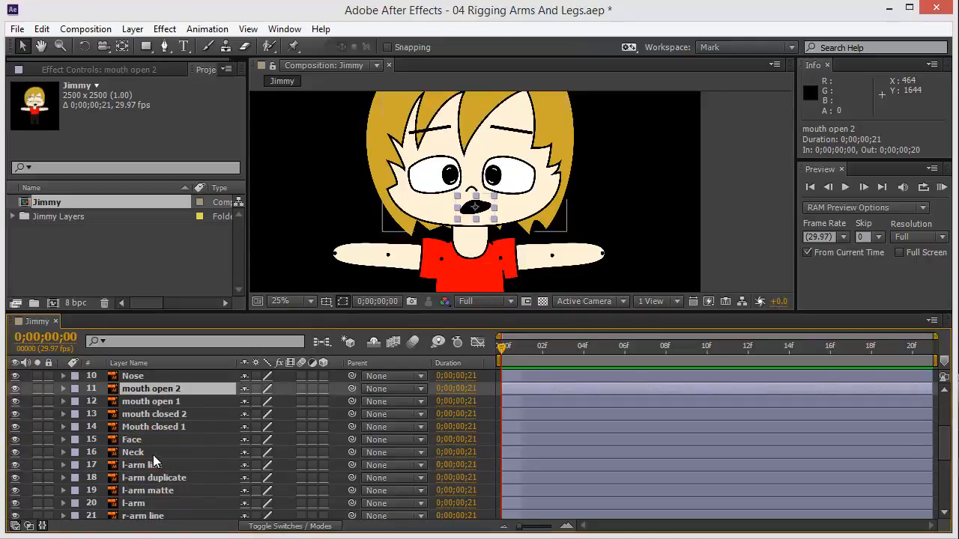
drag(328, 186, 323, 147)
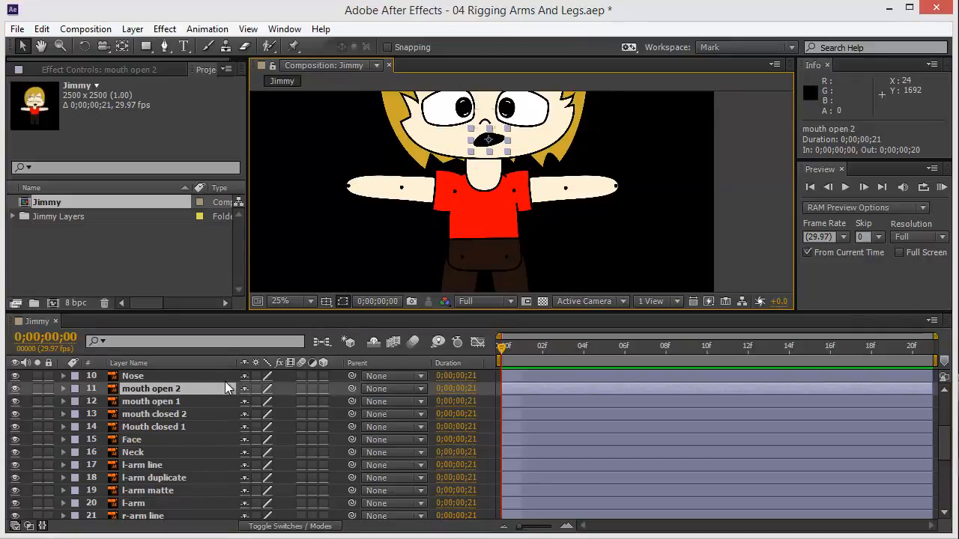
click(142, 503)
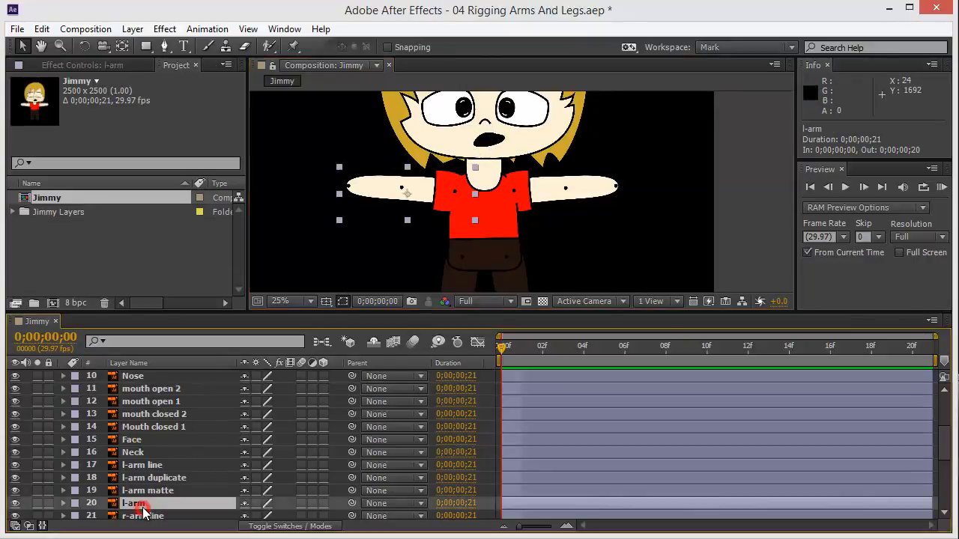
click(725, 194)
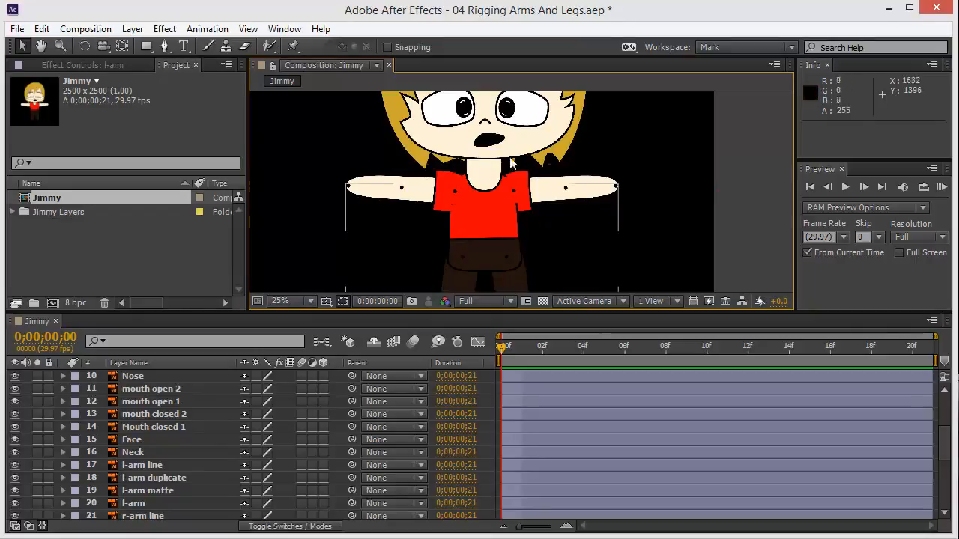
Pull the Neck, l-arm matte and Face layers away from the character one at a time, undoing each move and clearing the selection.
drag(482, 174, 663, 131)
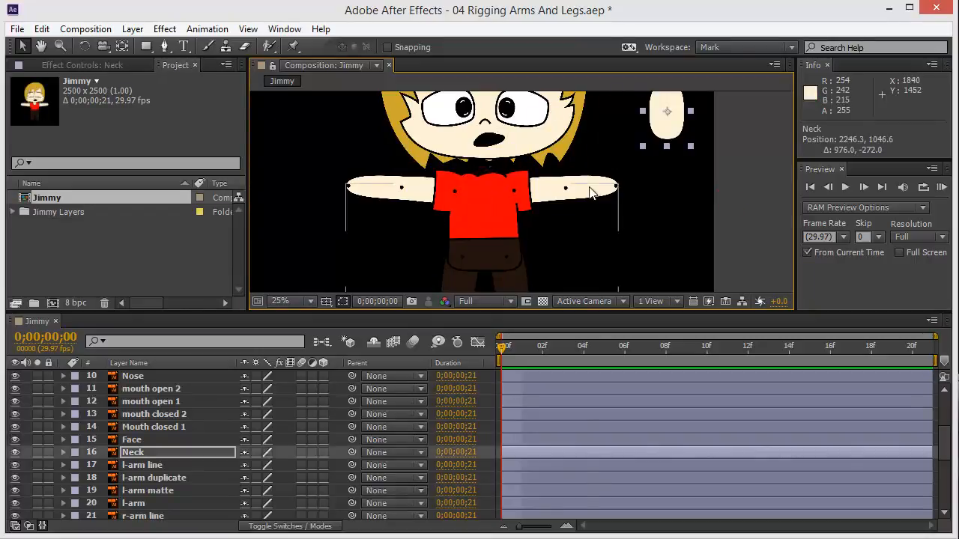
key(ctrl+z)
drag(518, 186, 710, 158)
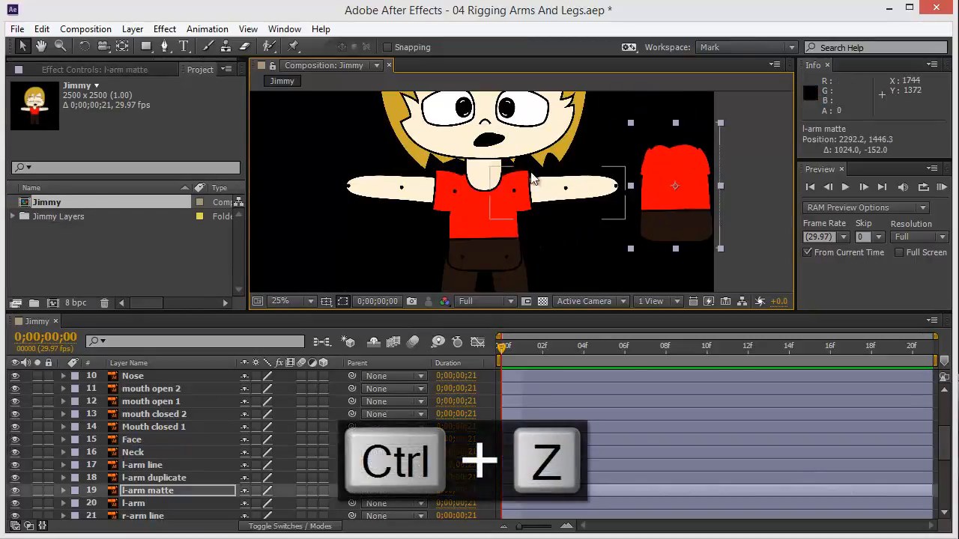
key(ctrl+z)
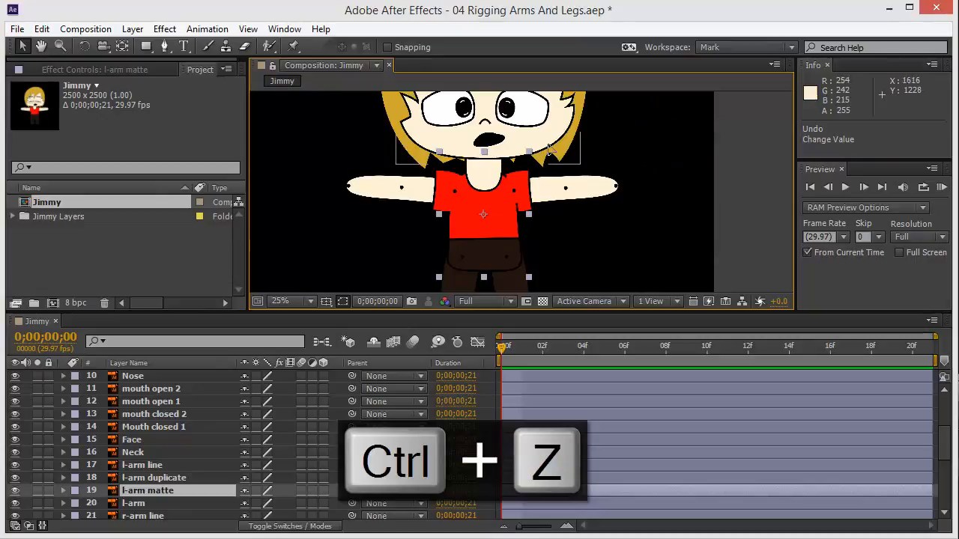
drag(573, 128, 688, 217)
key(ctrl+z)
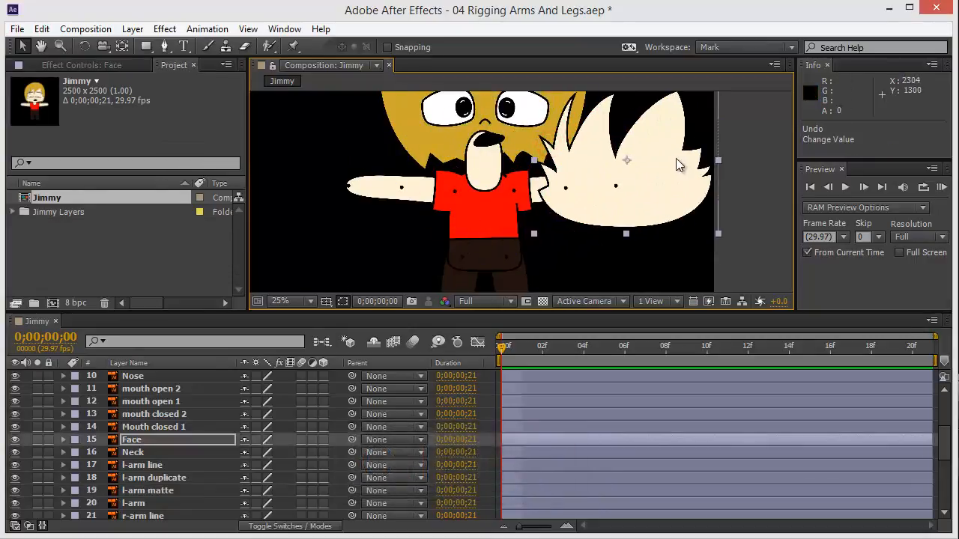
click(683, 154)
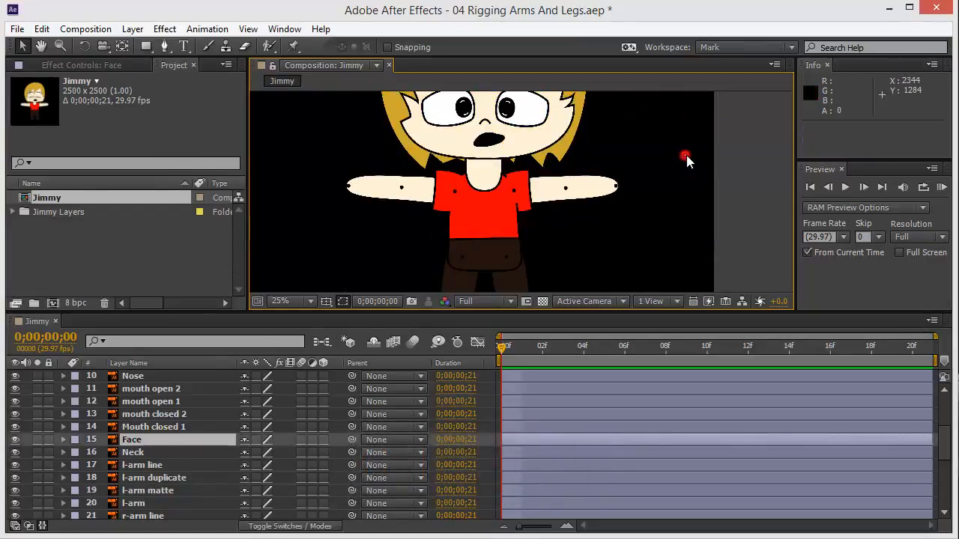
Go through the timeline from the Face layer to the arm layers and select l-arm.
click(146, 439)
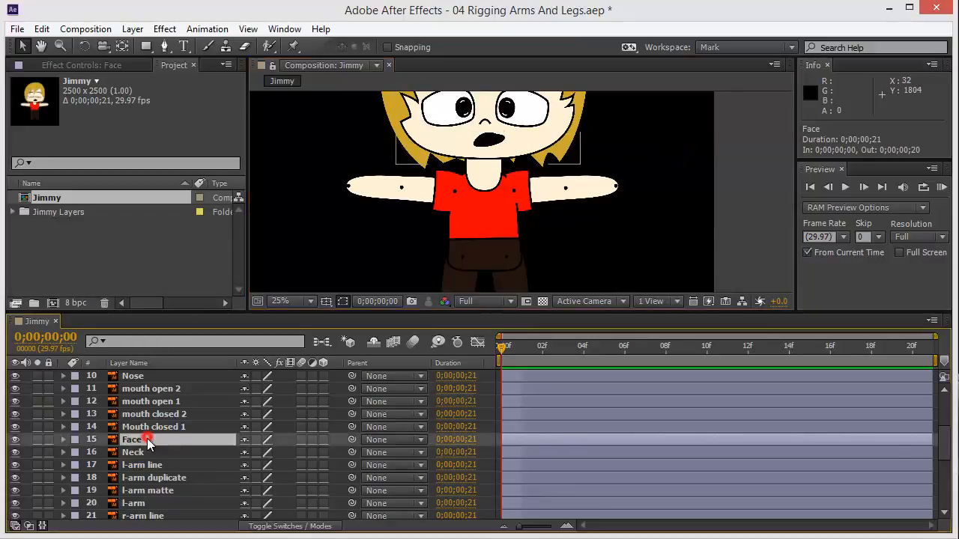
scroll(147, 439, down, 1)
scroll(147, 439, down, 1)
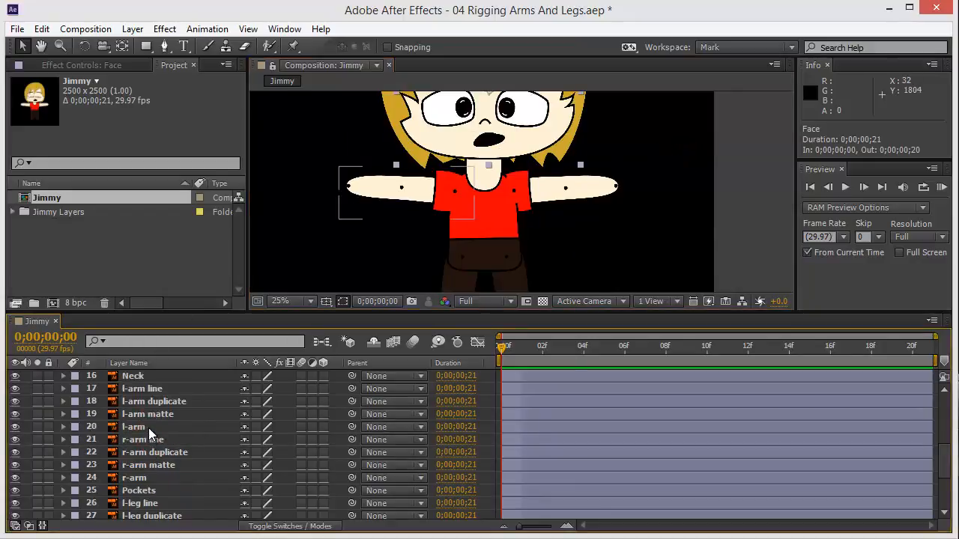
click(135, 427)
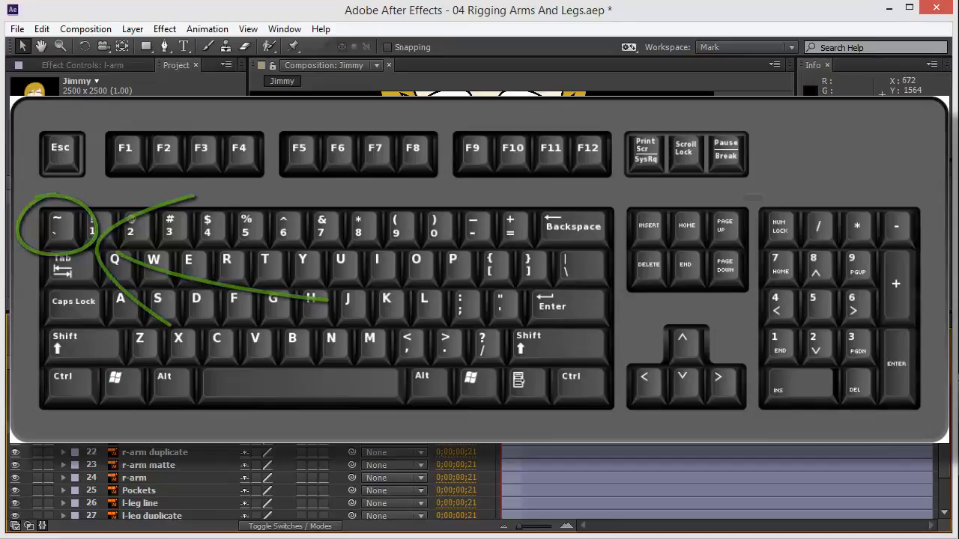
Maximize and restore the Timeline, Composition and Project panels in turn, finishing with the Timeline maximized.
key(grave)
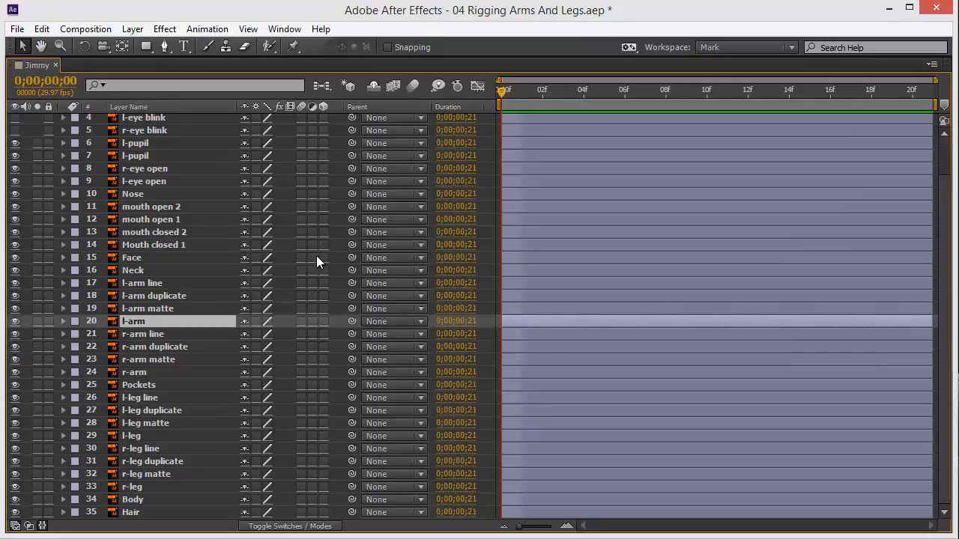
key(grave)
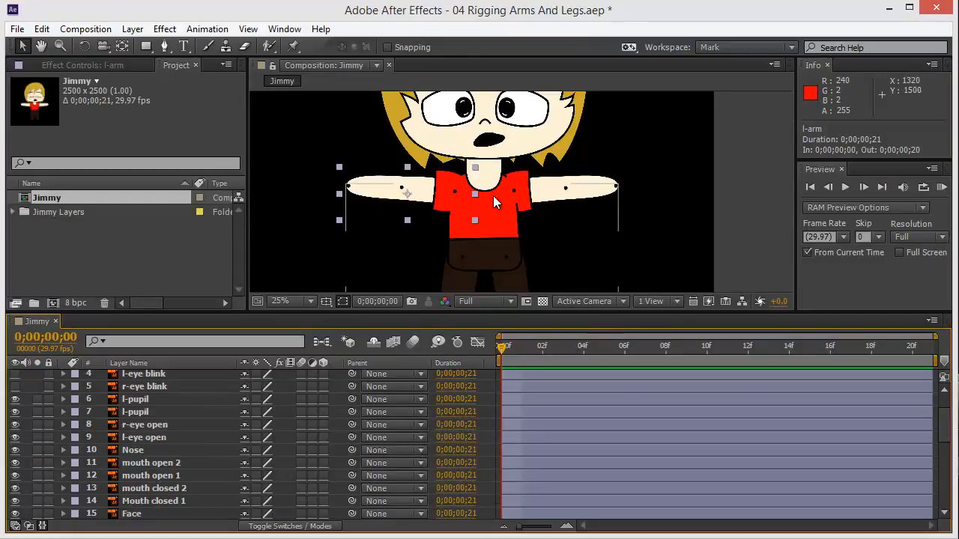
key(grave)
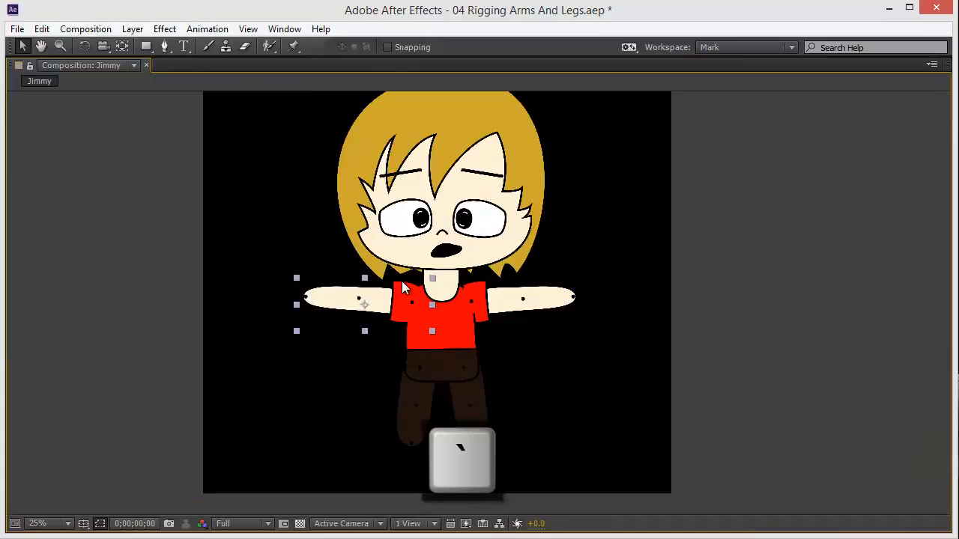
drag(402, 288, 527, 342)
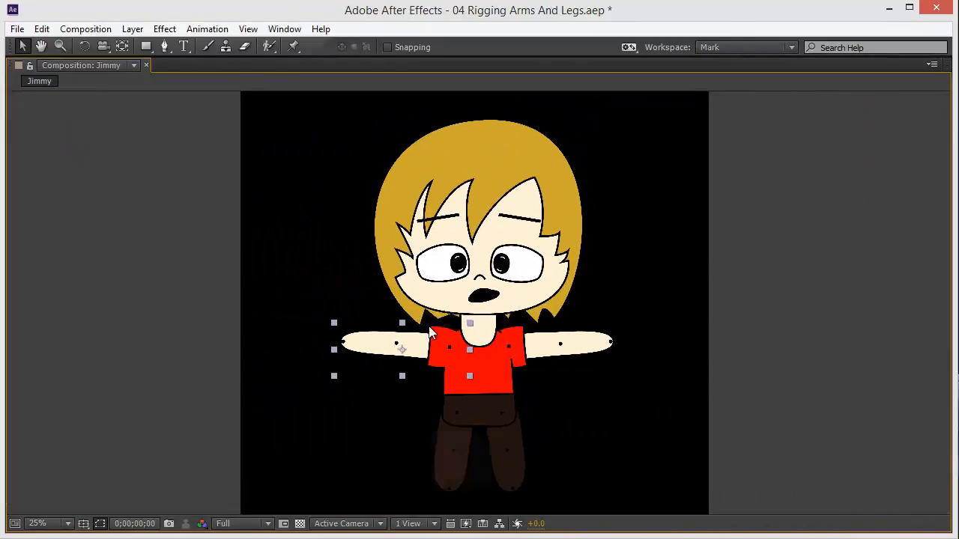
key(grave)
key(grave)
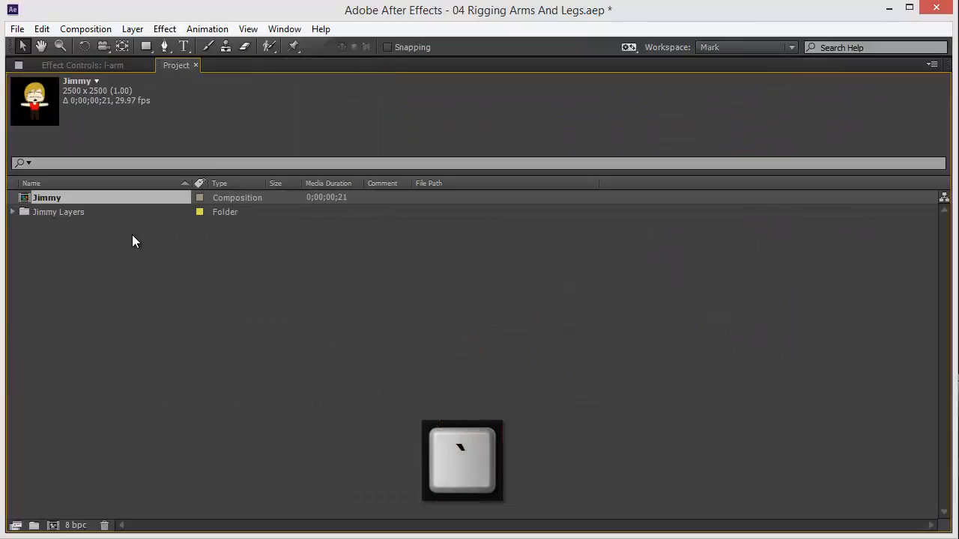
key(grave)
key(grave)
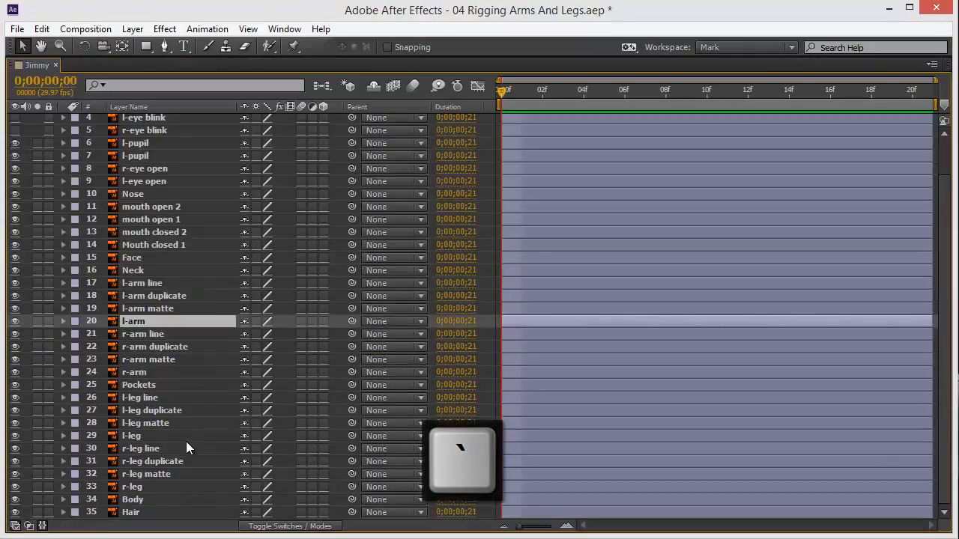
key(grave)
key(grave)
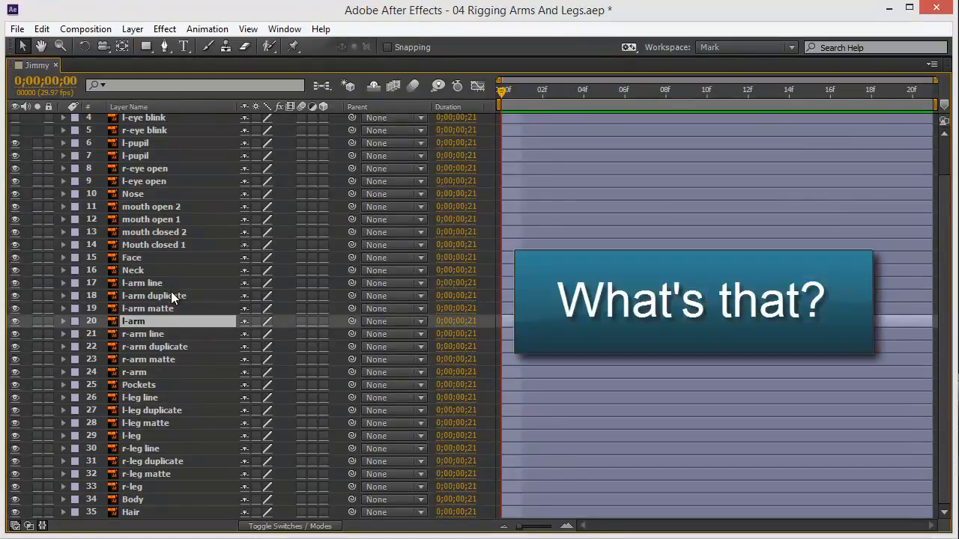
Select the l-arm layer in the maximized timeline and restore the normal panel layout.
click(133, 321)
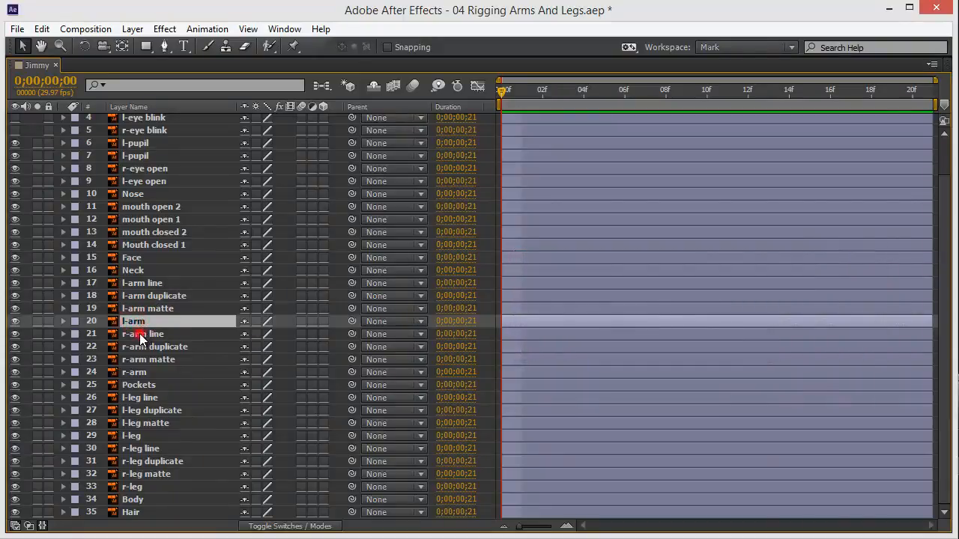
click(139, 334)
click(139, 322)
key(grave)
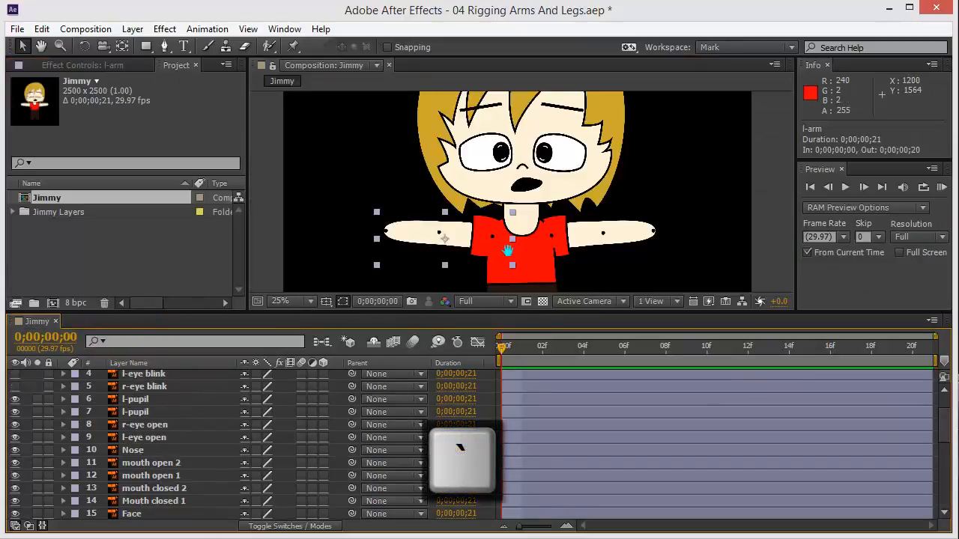
Open the Duik.jsx script panel and position it clear of the character's l-arm, with the composition magnified to 50%.
drag(424, 249, 501, 217)
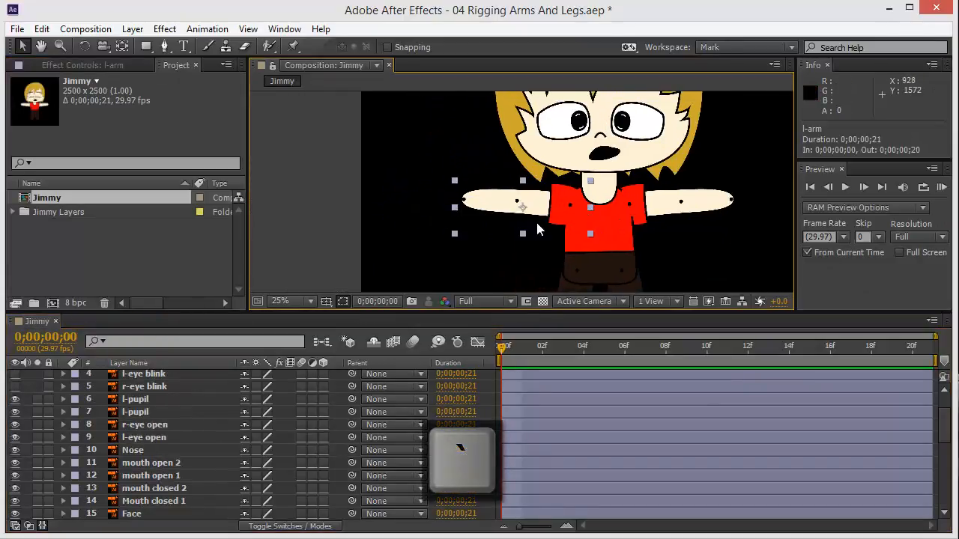
key(period)
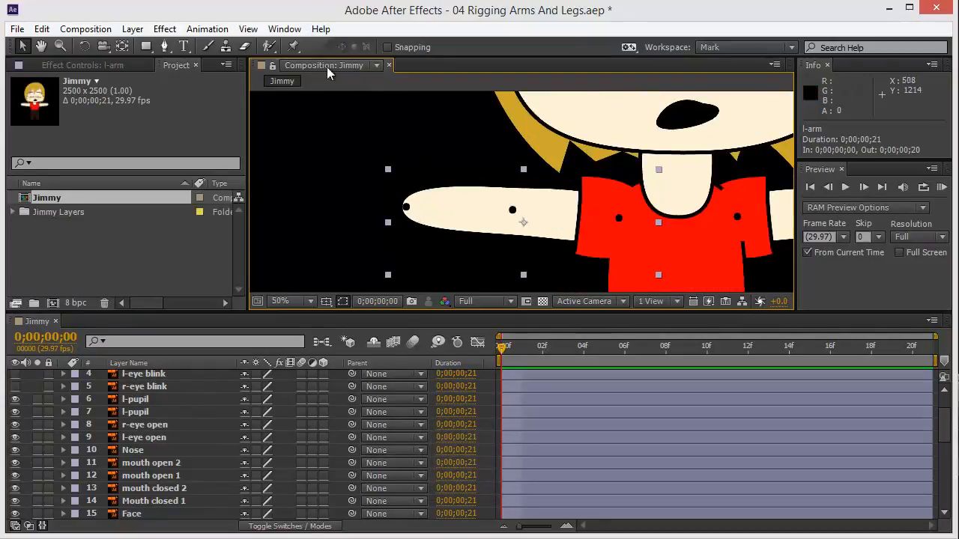
click(284, 29)
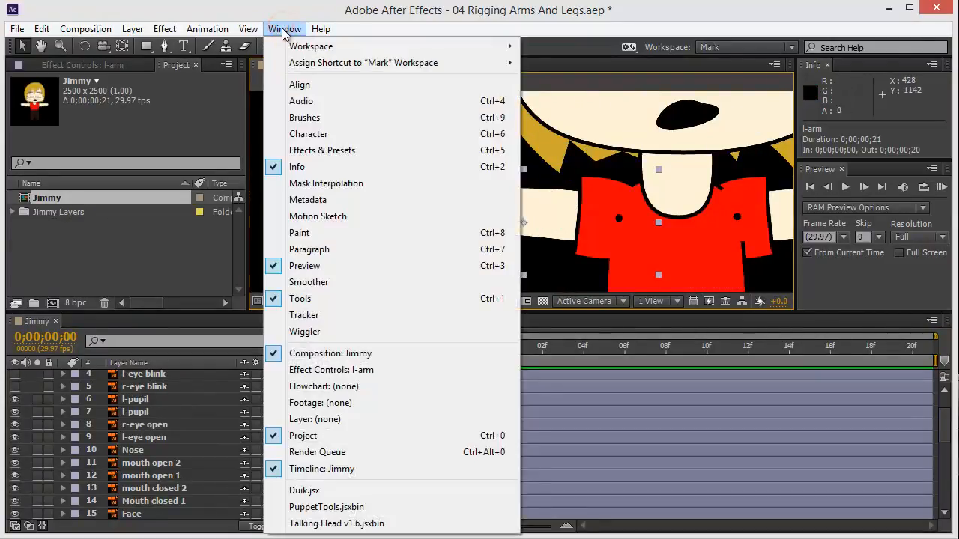
click(316, 491)
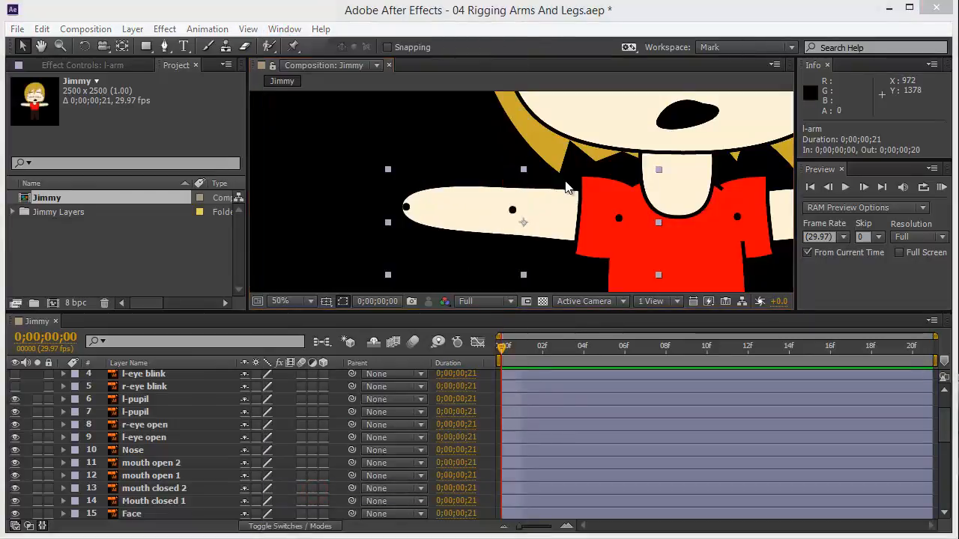
drag(442, 150, 370, 196)
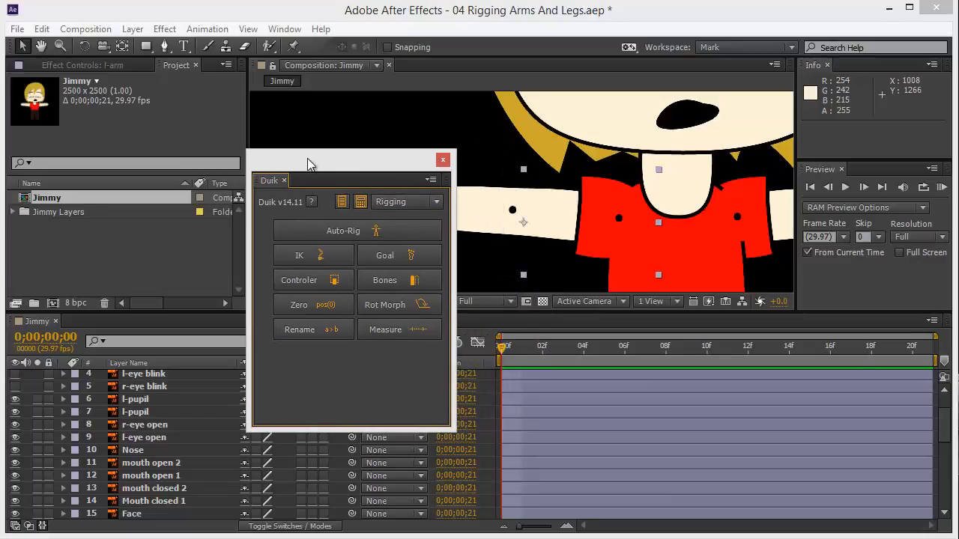
drag(307, 164, 750, 159)
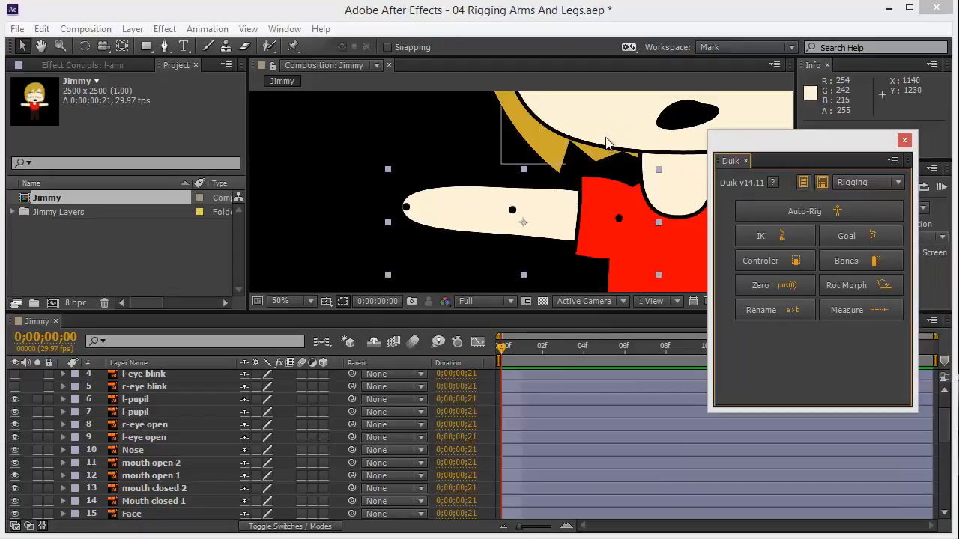
Frame the l-arm and torso beside the Duik panel and select the l-arm layer.
click(317, 145)
key(space)
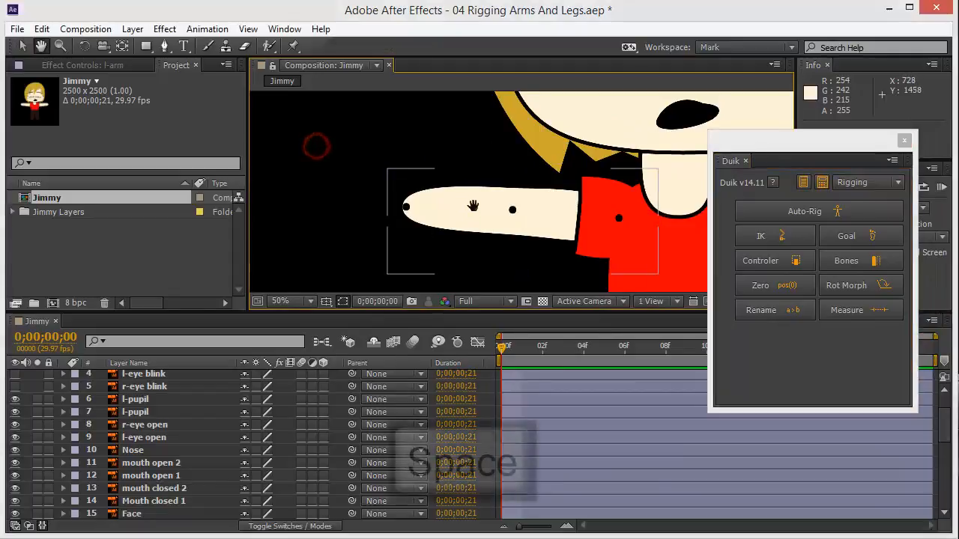
drag(475, 208, 405, 182)
click(133, 450)
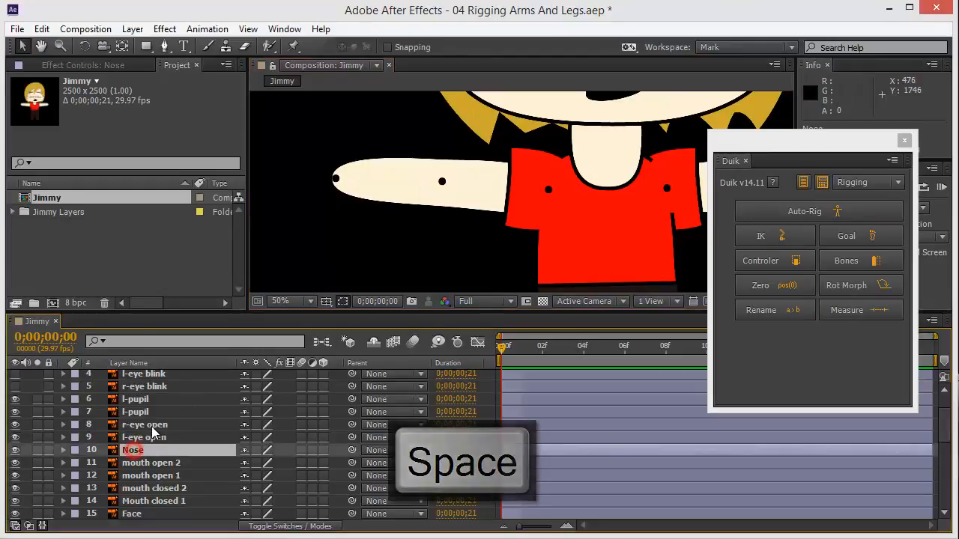
scroll(155, 428, up, 1)
scroll(151, 438, down, 1)
scroll(152, 439, down, 3)
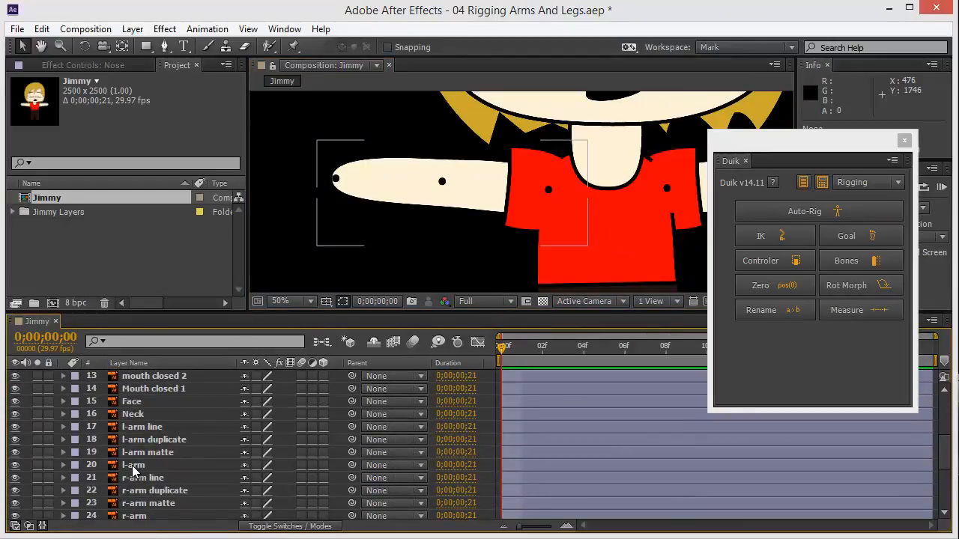
click(134, 465)
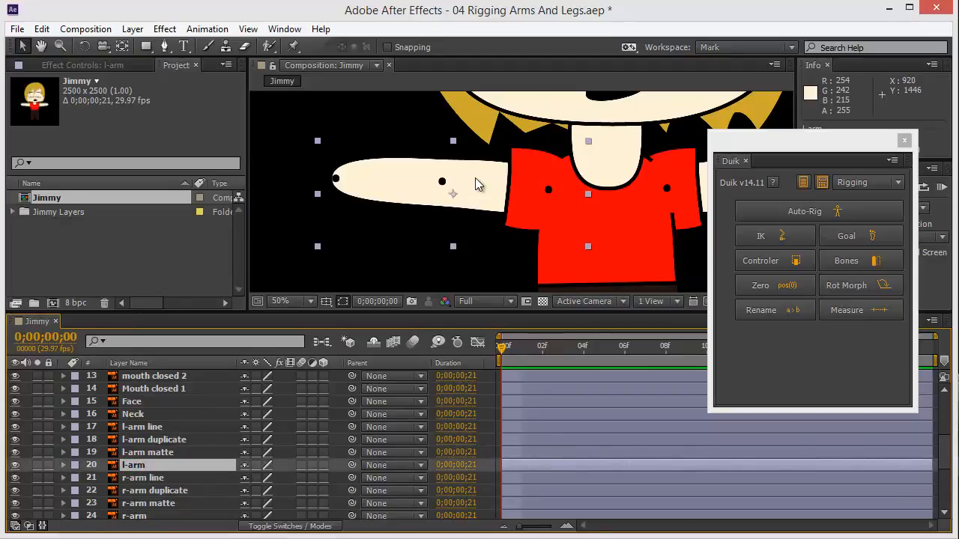
Activate the Puppet Pin tool for the l-arm layer and switch back to the Selection tool.
key(ctrl+p)
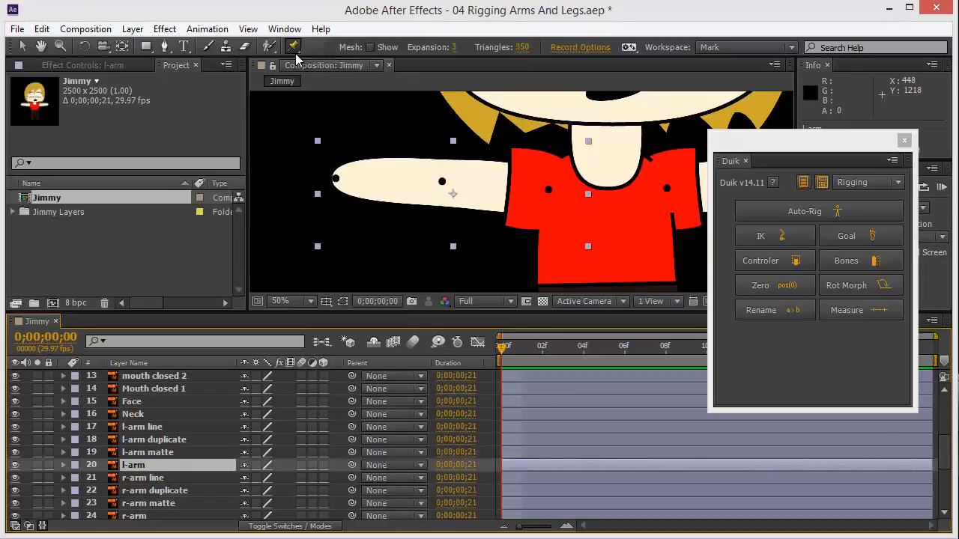
click(20, 47)
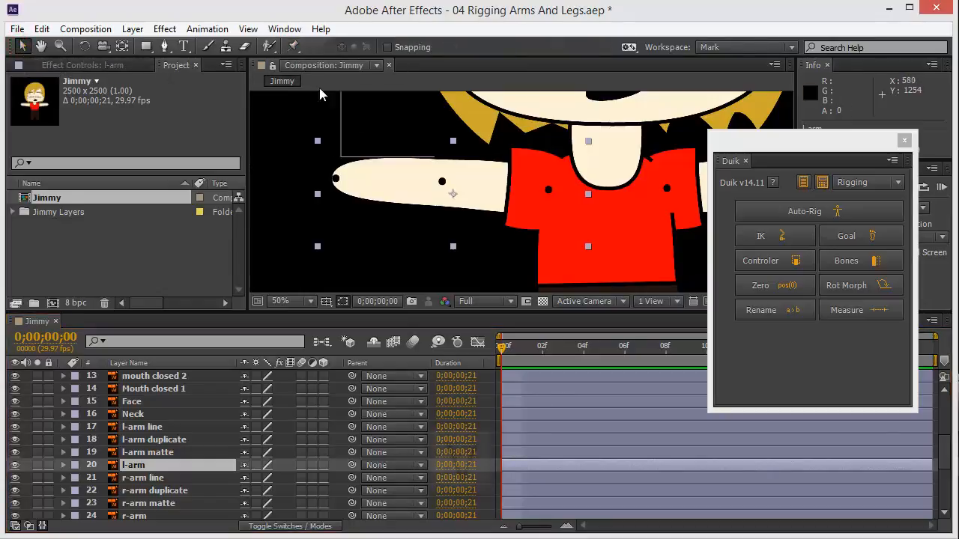
key(v)
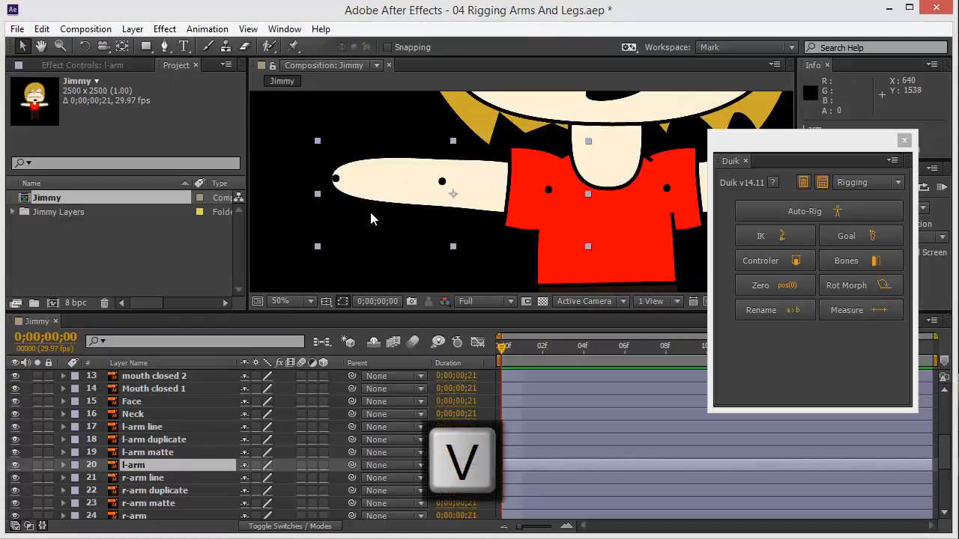
Place puppet pins on the l-arm layer over the black hand, elbow and shoulder markers.
key(ctrl+p)
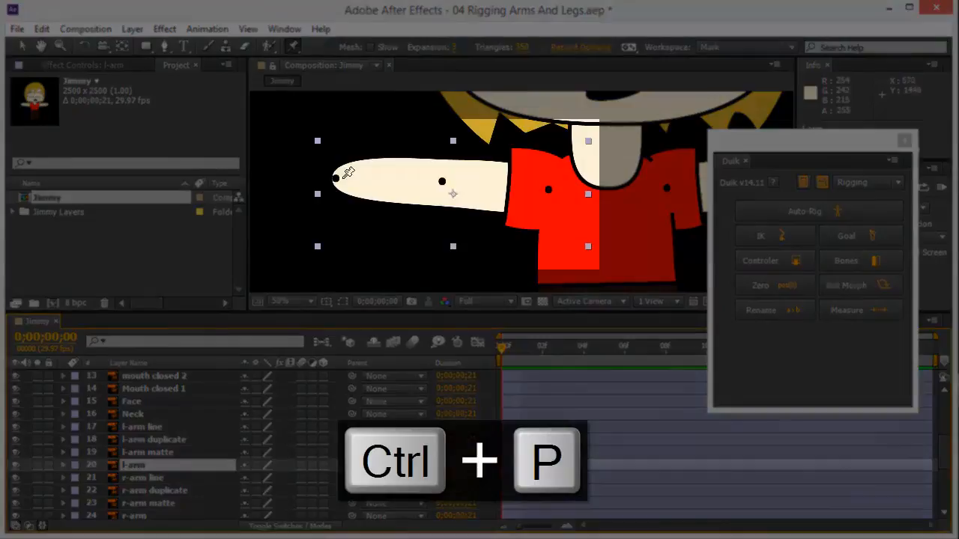
click(335, 176)
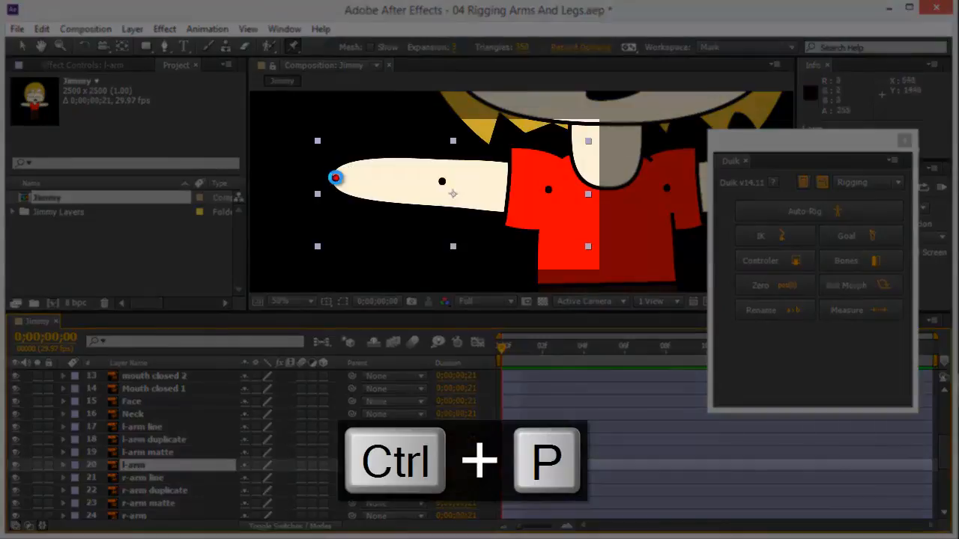
click(442, 180)
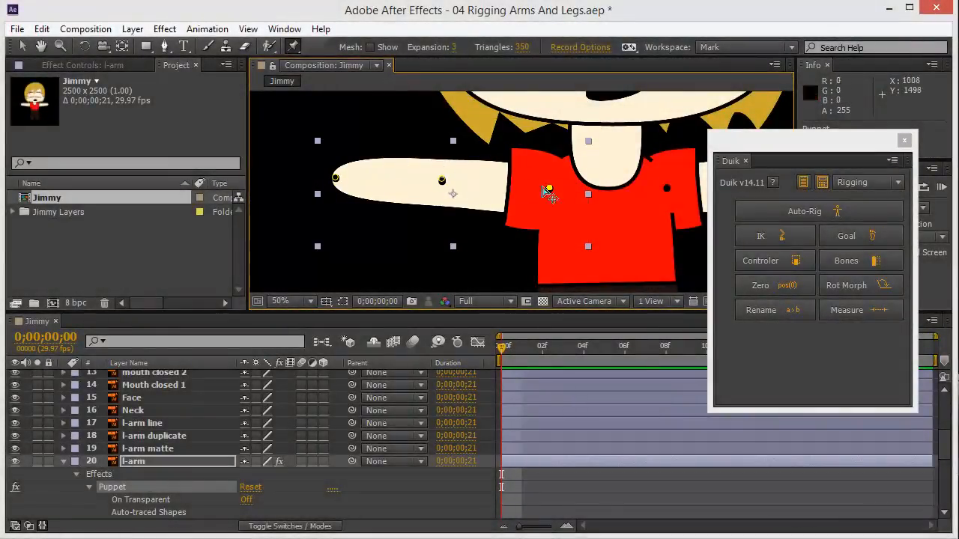
key(space)
drag(406, 209, 417, 176)
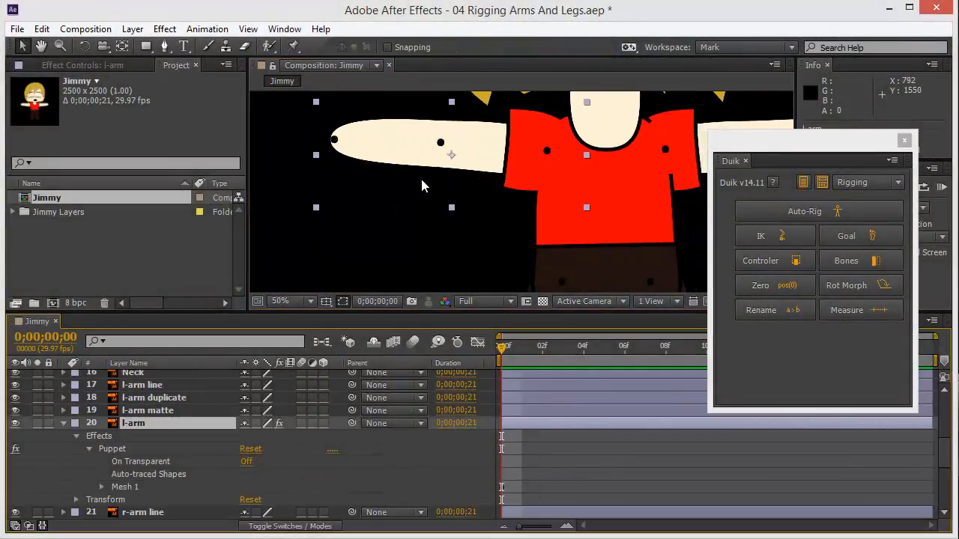
Expand the l-arm layer's Puppet effect through Mesh 1 and Deform and identify which pin each entry controls.
click(116, 450)
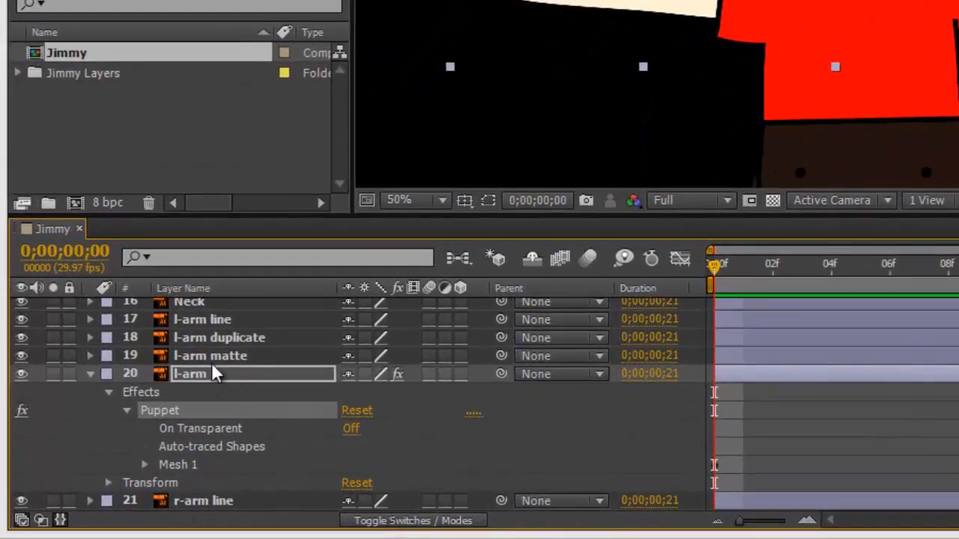
click(143, 465)
scroll(216, 427, down, 2)
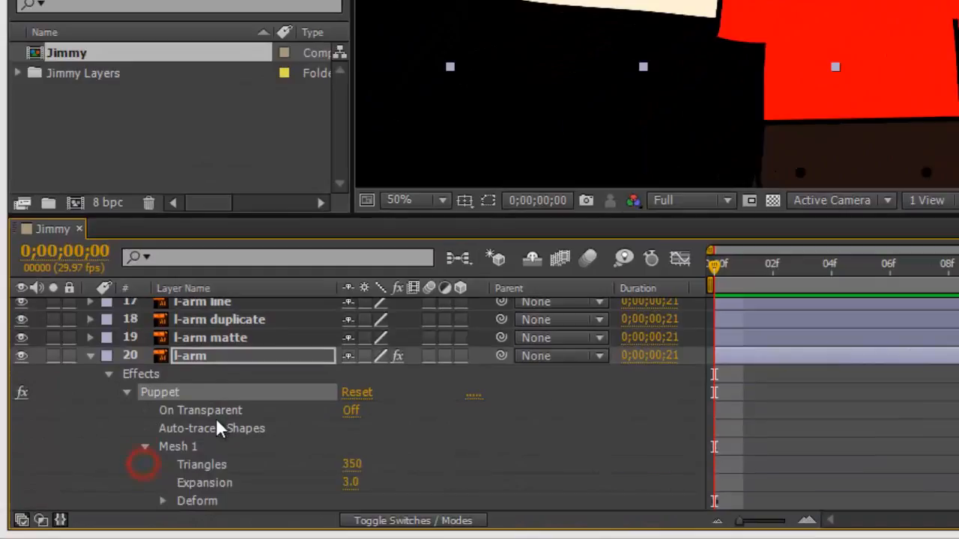
click(163, 447)
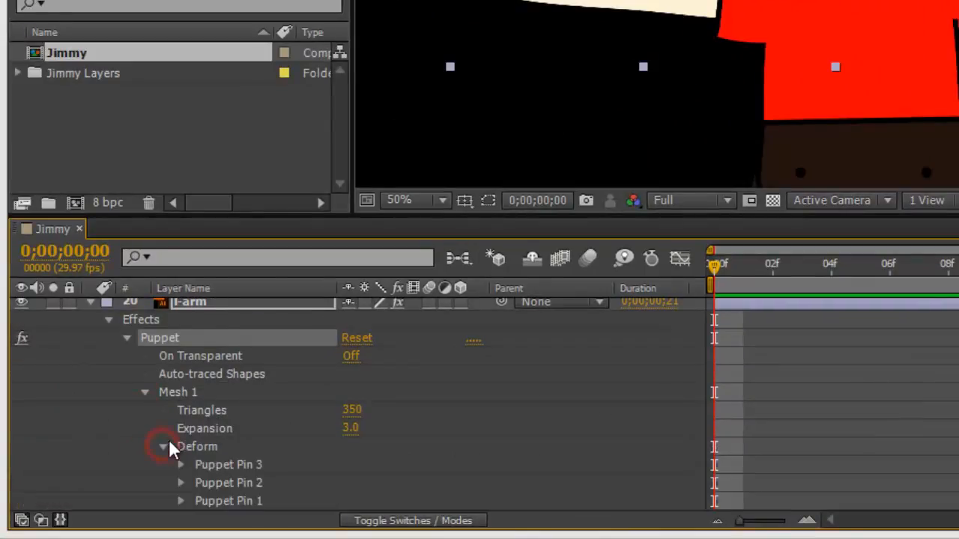
scroll(209, 406, down, 2)
click(237, 448)
click(241, 428)
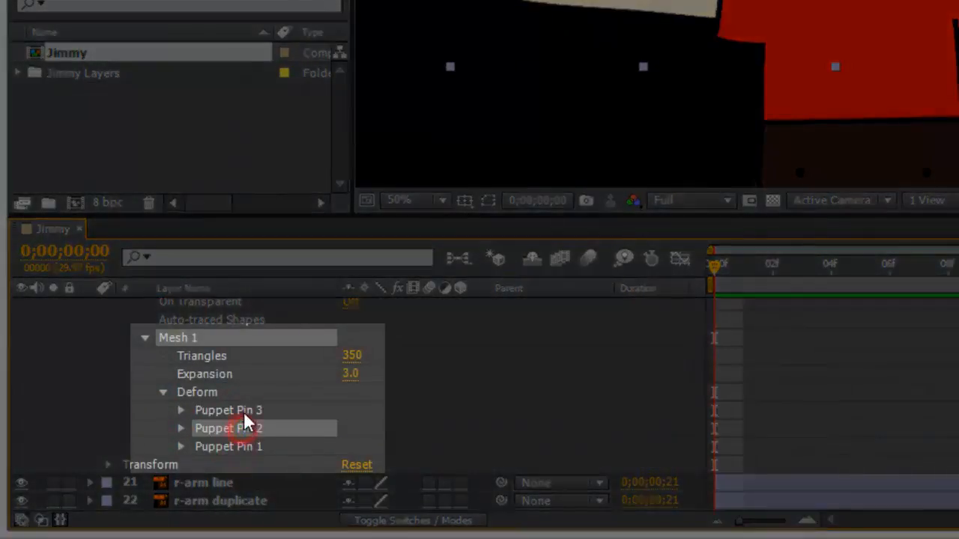
click(244, 411)
Rename Puppet Pin 1 as l-hand and Puppet Pin 2 as l-elbow.
click(231, 444)
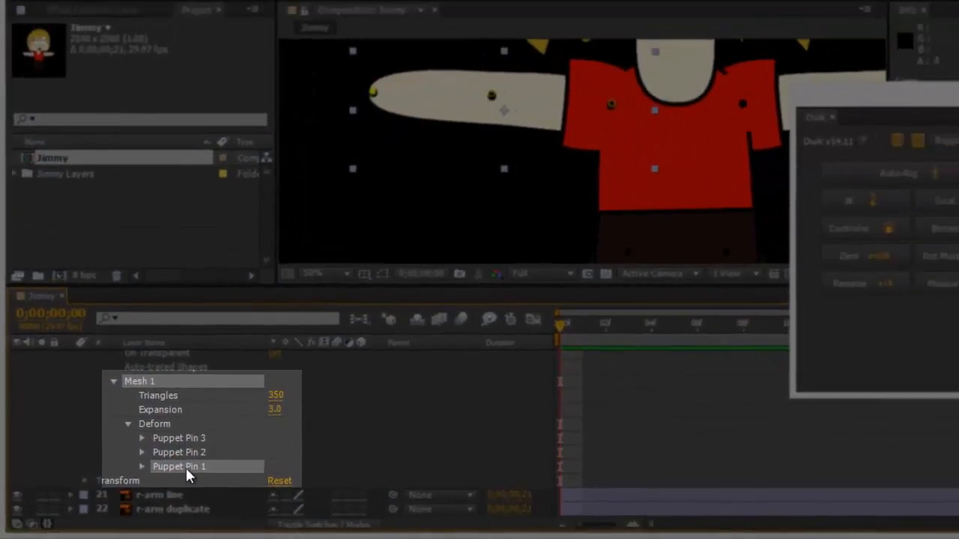
key(Return)
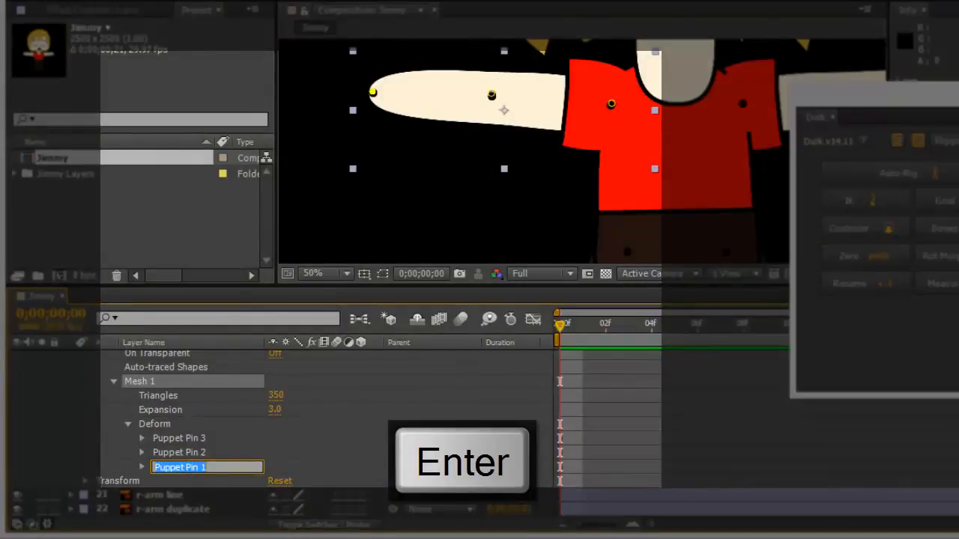
text(l-hand)
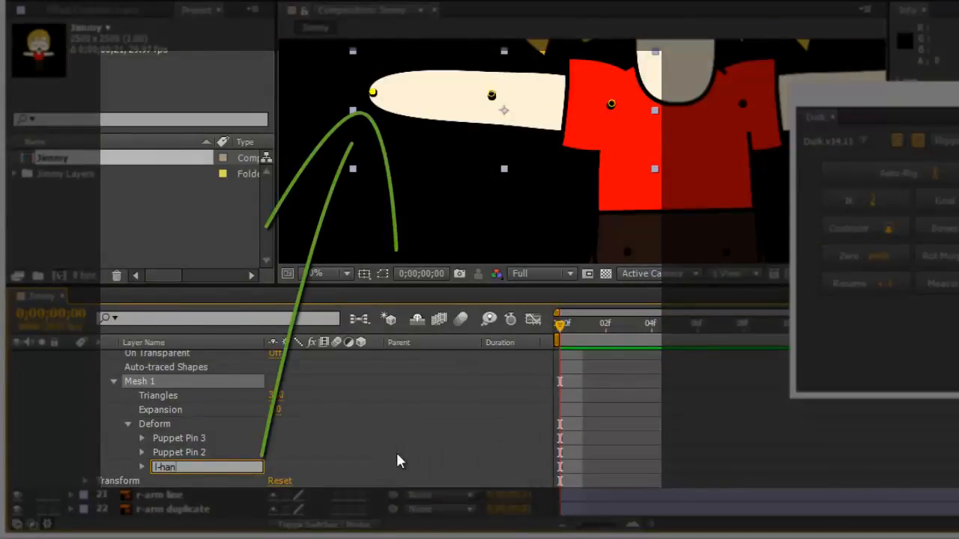
click(200, 453)
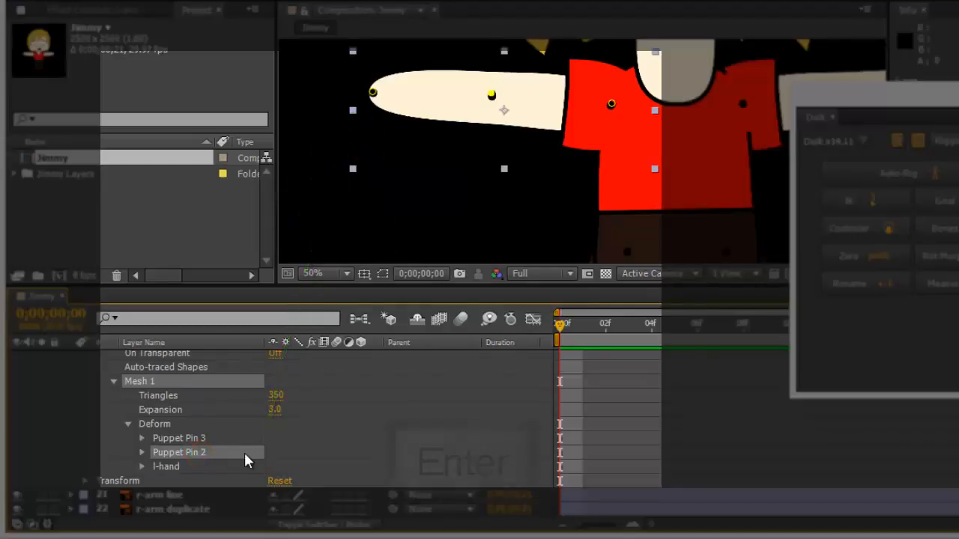
key(Return)
text(l-)
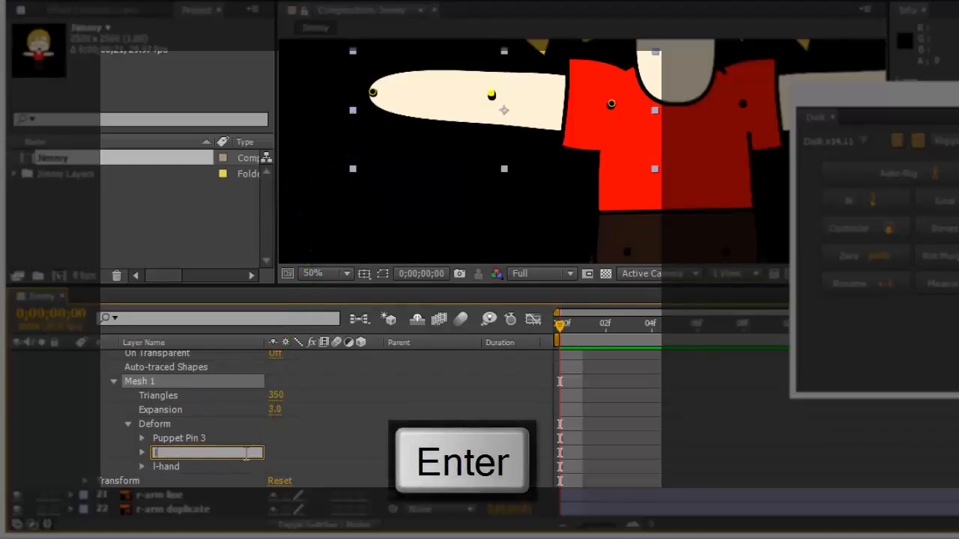
text(elbow)
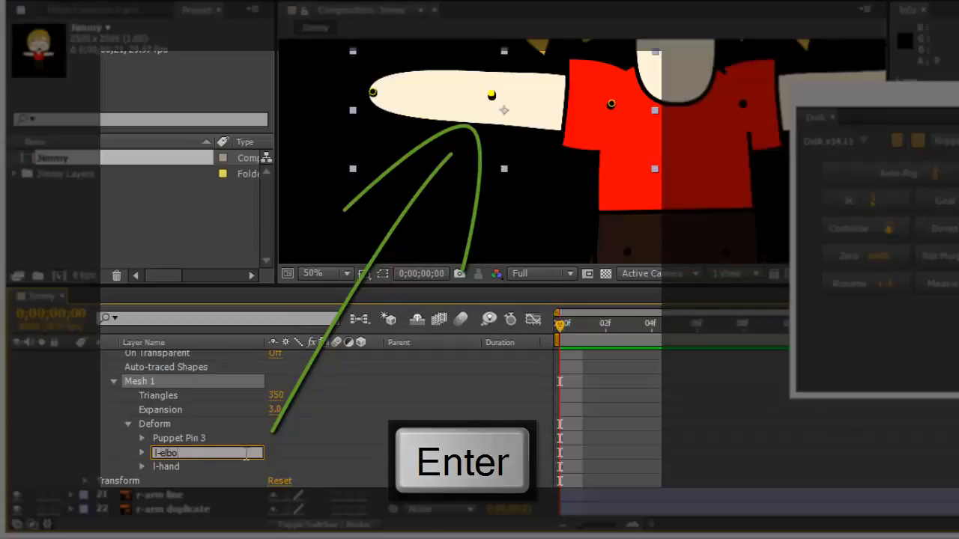
Rename Puppet Pin 3 as l-shoulder.
click(183, 426)
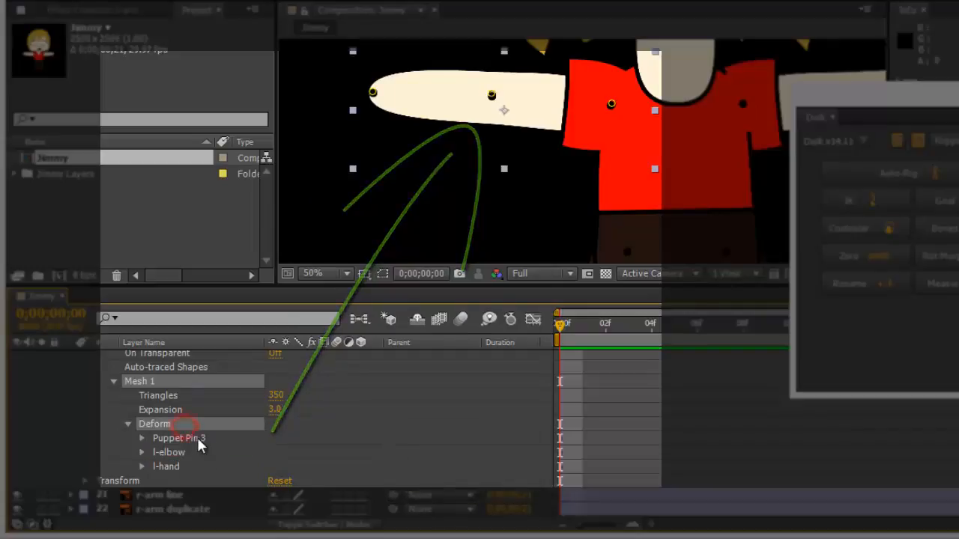
click(196, 438)
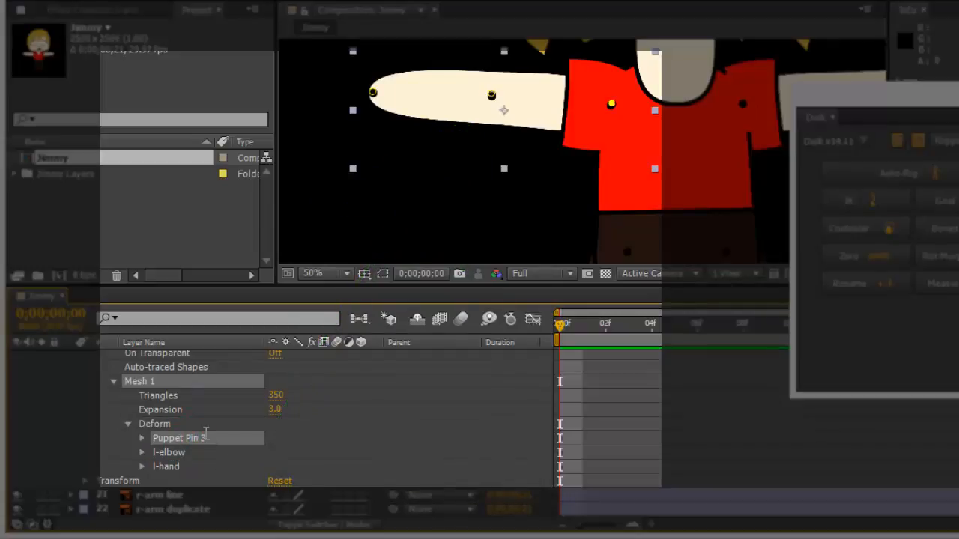
key(Return)
text(l-s)
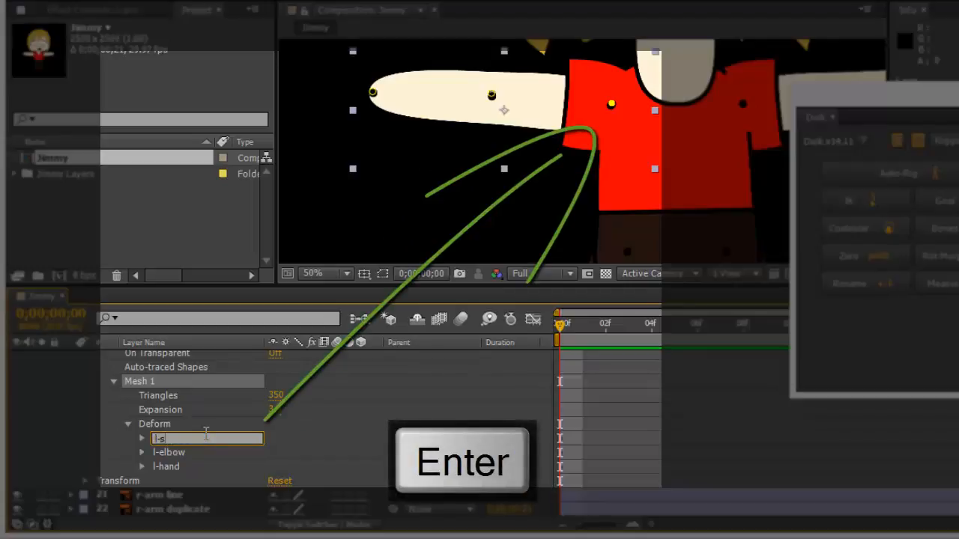
text(houlder)
key(Return)
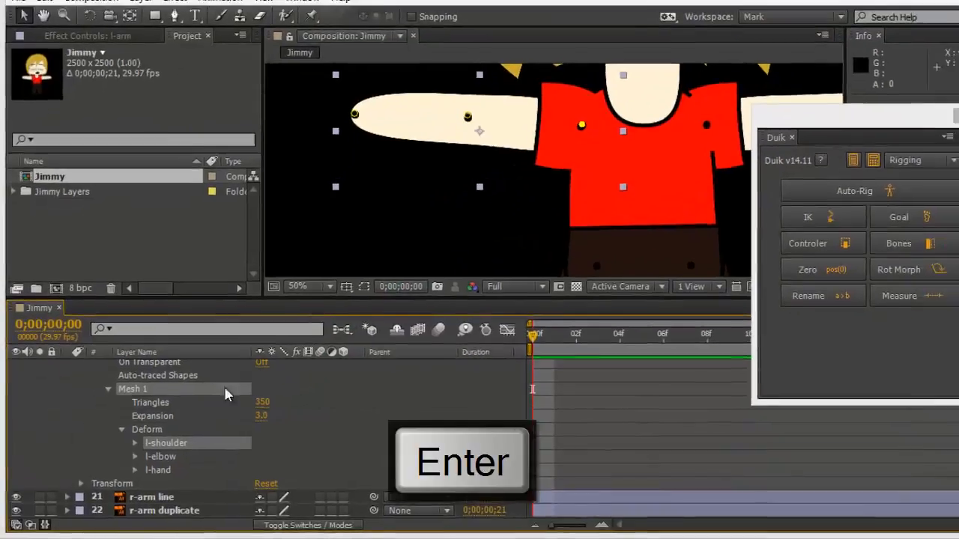
Create Duik bones for the l-arm layer's puppet pins and dismiss the script alert.
scroll(206, 439, up, 3)
click(156, 409)
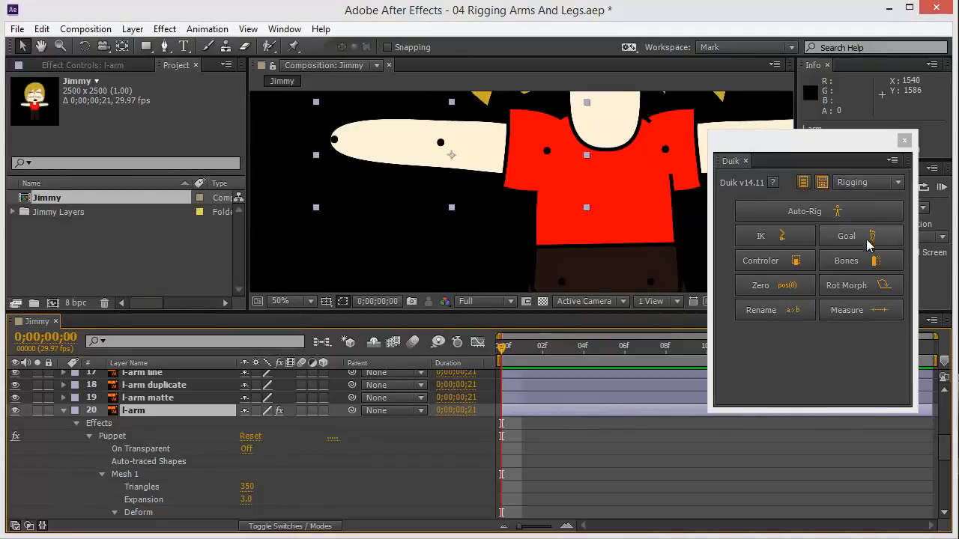
click(855, 260)
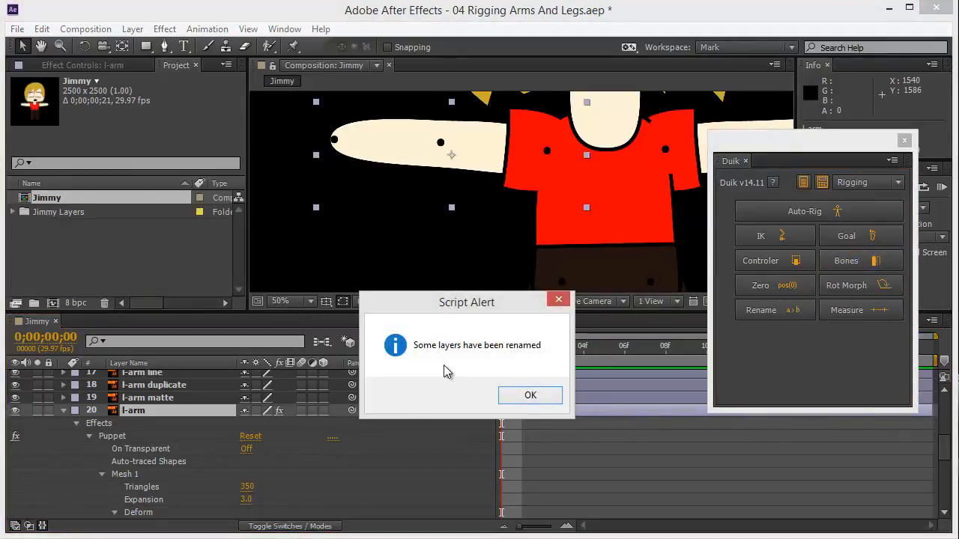
click(530, 396)
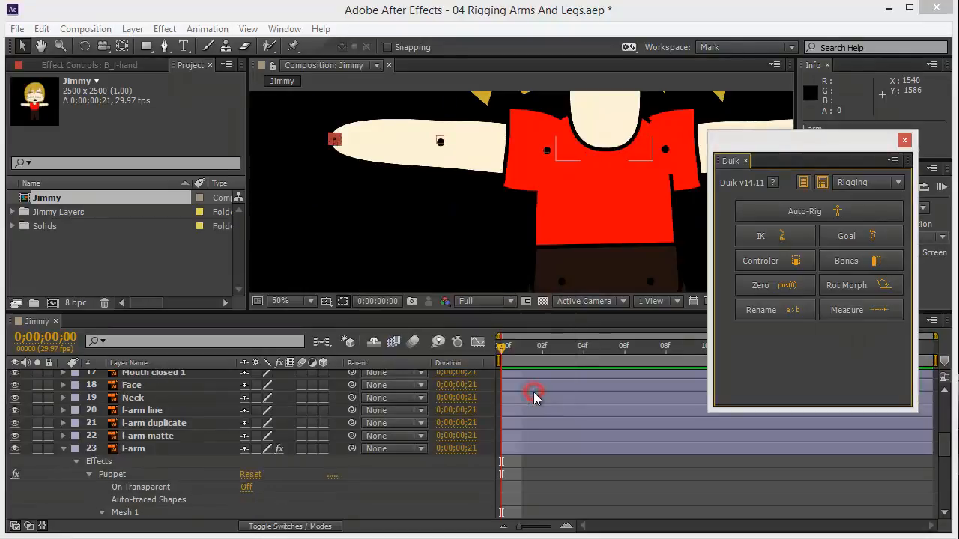
Examine where the B_l-shoulder, B_l-hand and B_l-elbow bone layers sit on the arm, and deselect them.
scroll(186, 426, up, 5)
scroll(186, 433, up, 2)
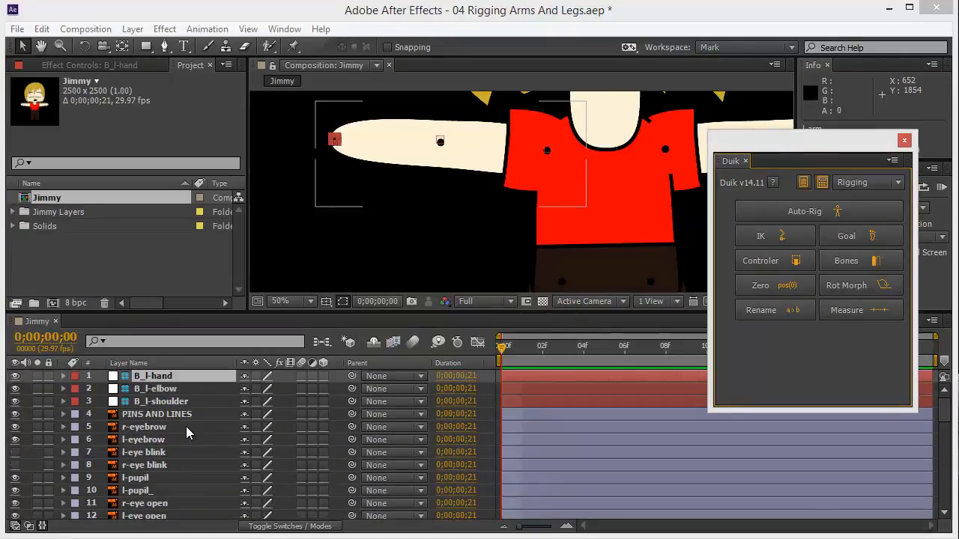
click(155, 402)
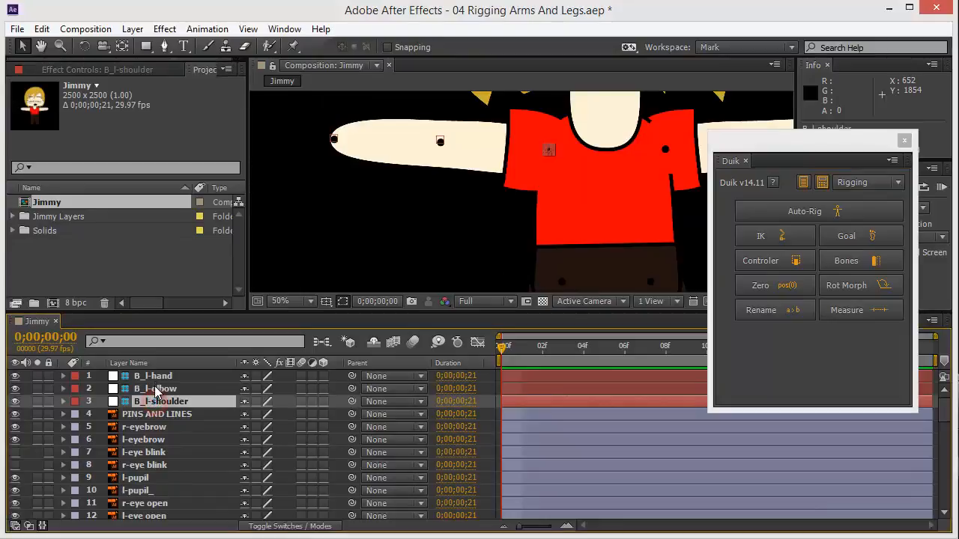
click(155, 376)
click(157, 389)
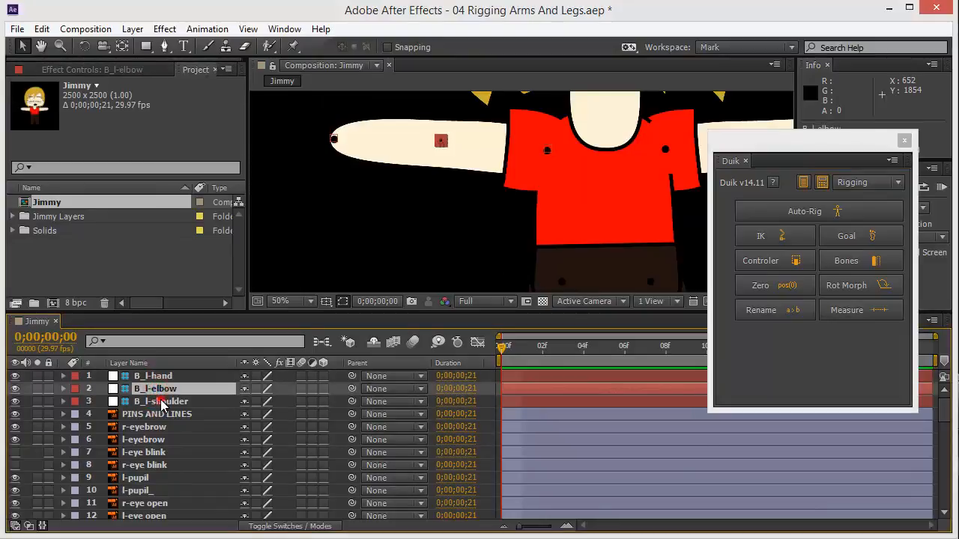
click(162, 403)
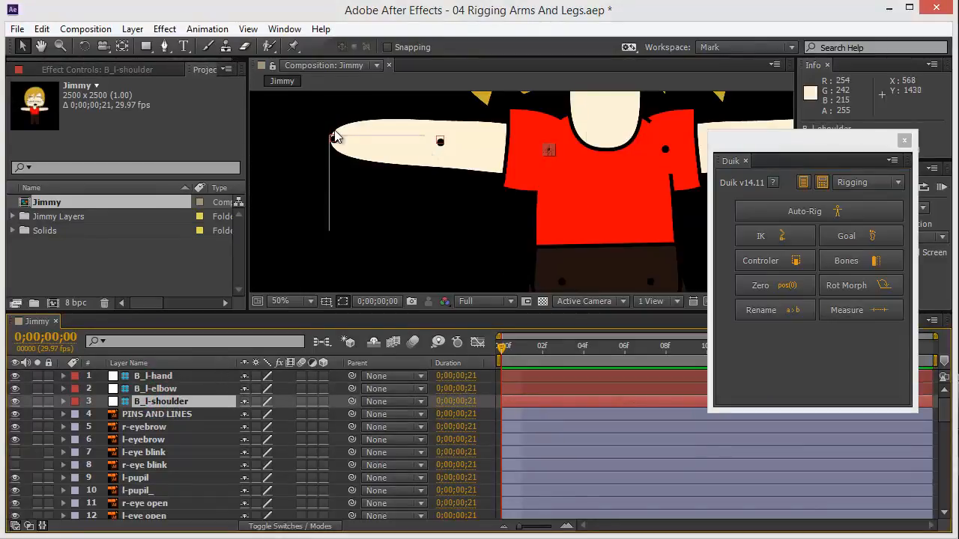
click(286, 132)
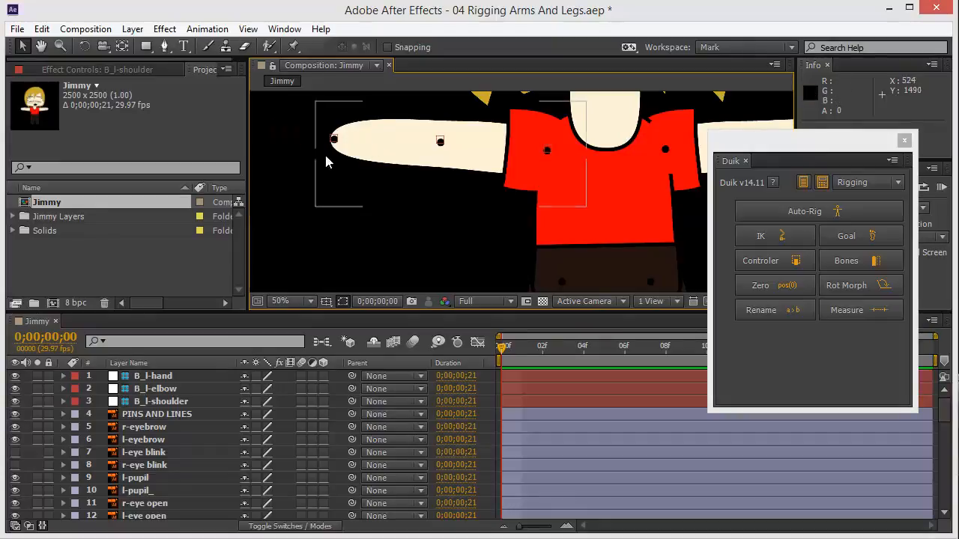
Collapse the l-arm layer's properties and magnify the composition to 25%.
scroll(131, 499, down, 5)
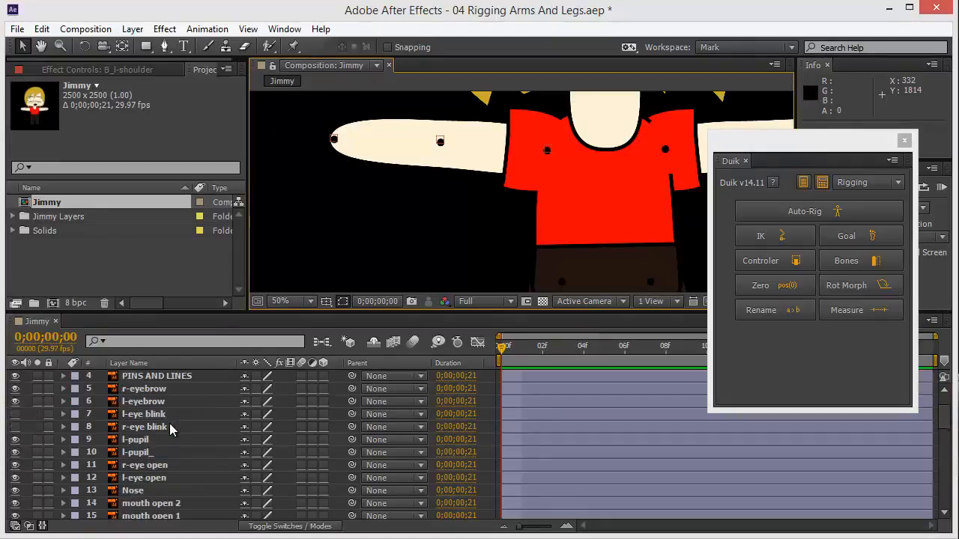
scroll(172, 427, up, 3)
scroll(105, 460, down, 3)
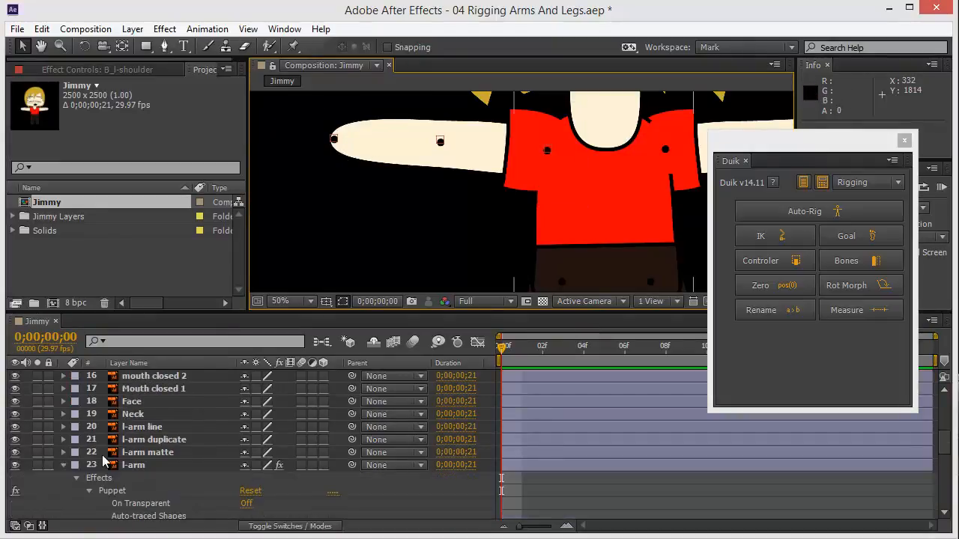
click(64, 465)
key(comma)
click(409, 199)
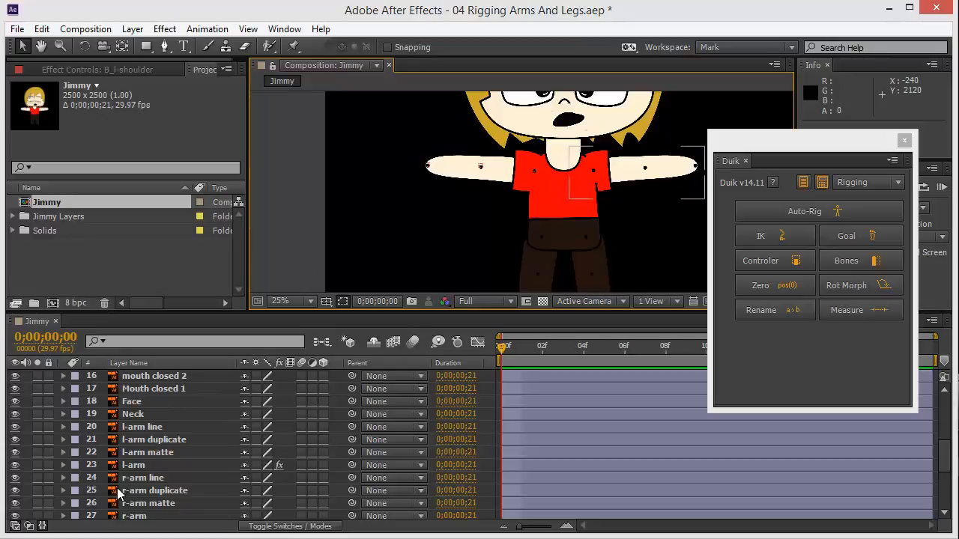
Reveal the l-arm layer's Puppet effect and select its shoulder pin in the composition at 50% magnification.
click(133, 465)
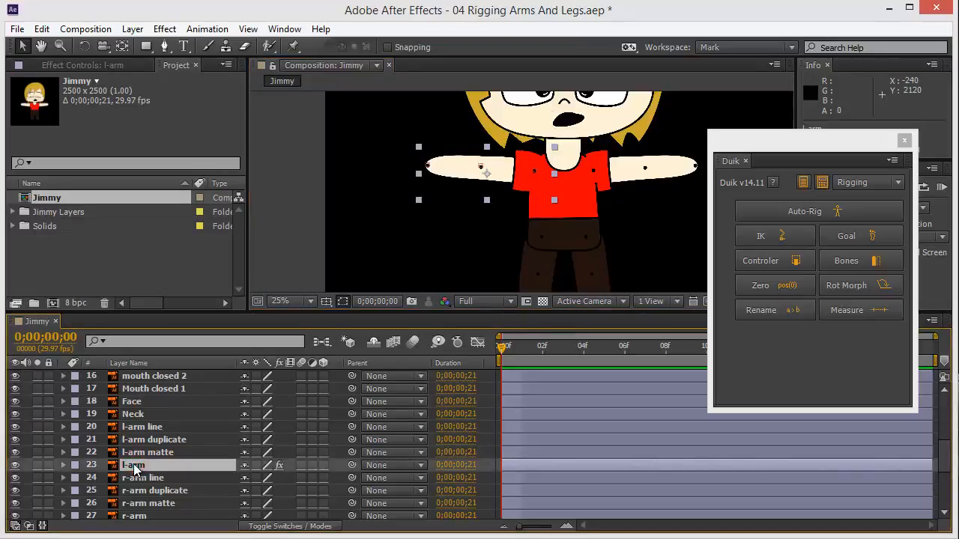
key(e)
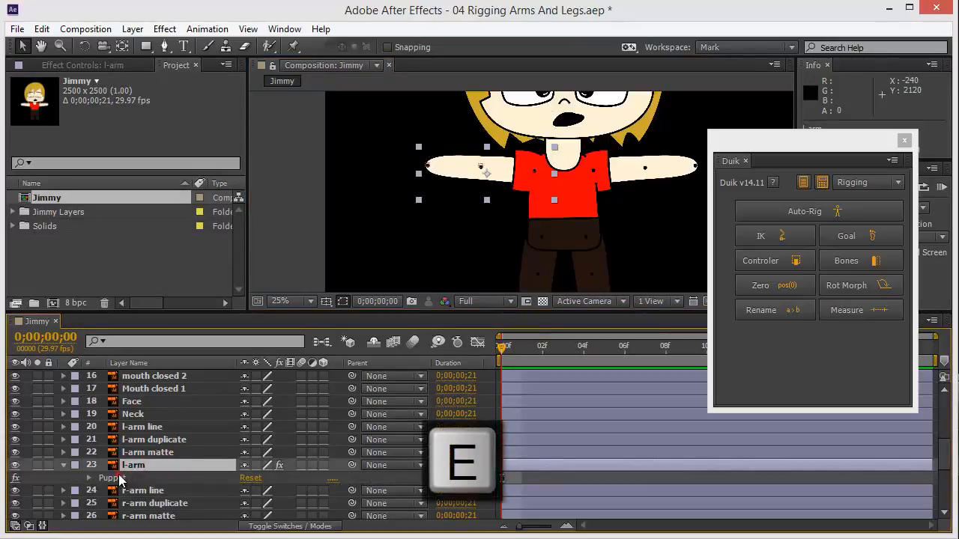
scroll(562, 223, up, 2)
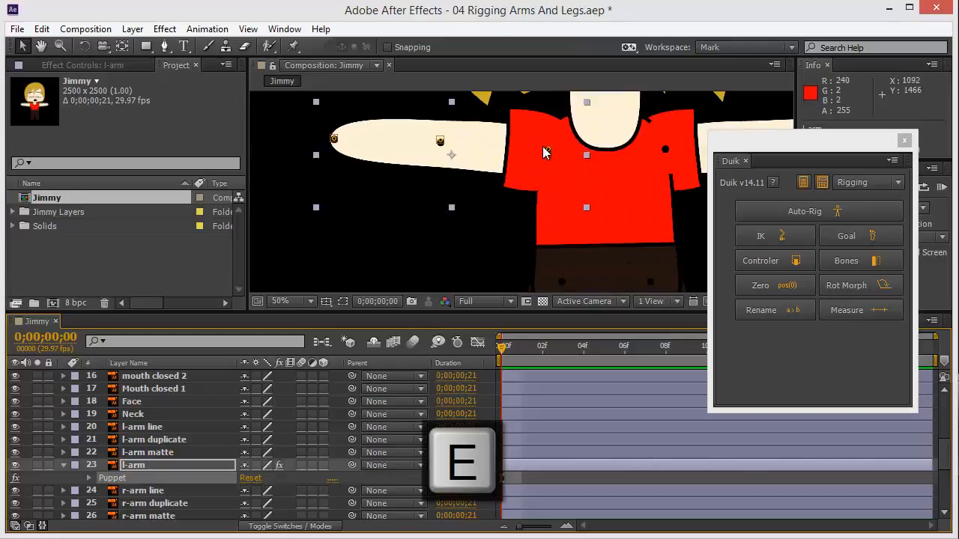
click(546, 150)
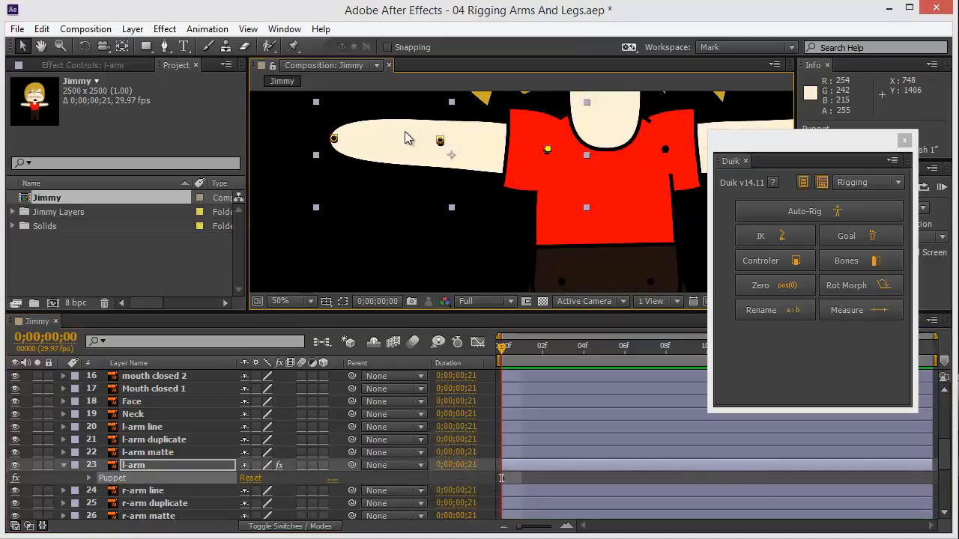
Collapse the l-arm layer and move the B_l-hand bone straight down below the arm to test the bend.
click(64, 464)
scroll(177, 417, up, 5)
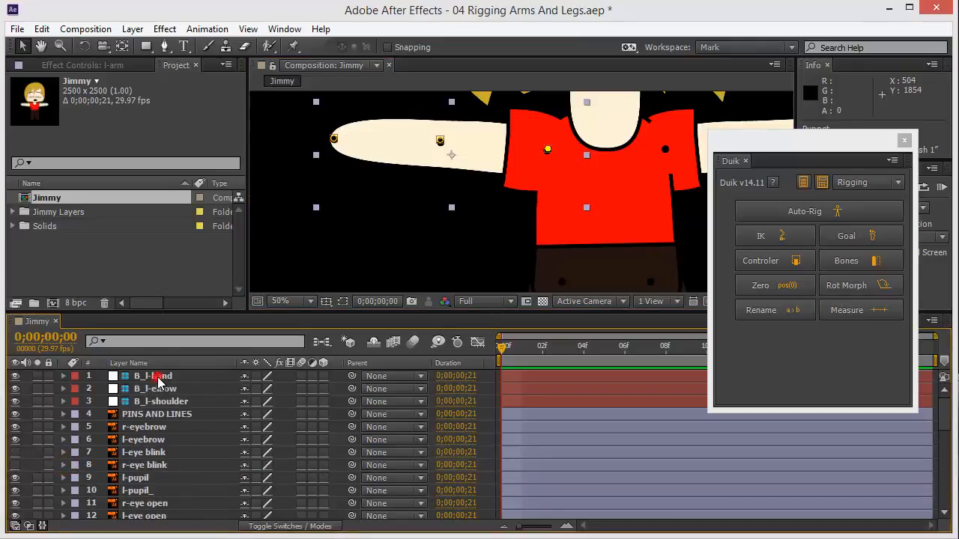
click(158, 378)
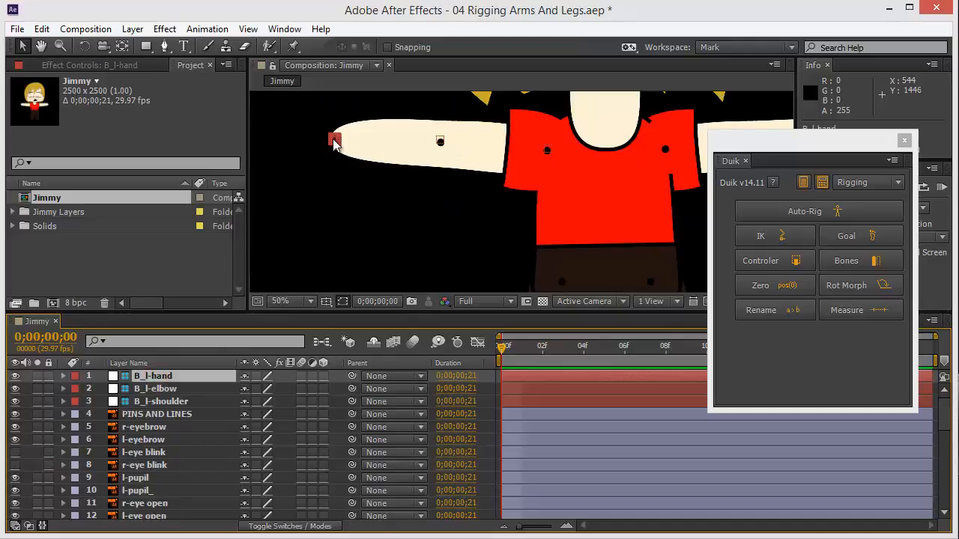
drag(335, 144, 334, 247)
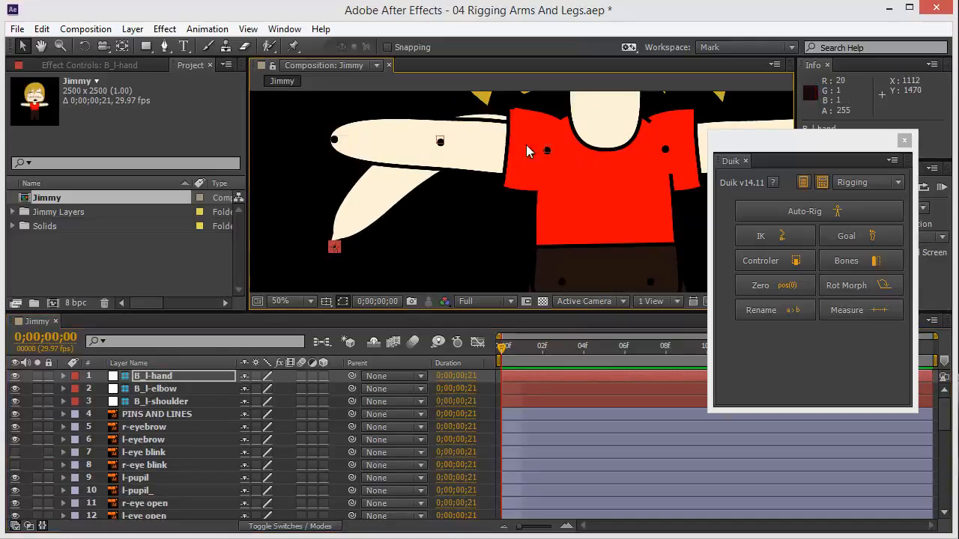
Hide the l-arm line, l-arm duplicate and l-arm matte layers, and move the B_l-hand bone back up to the arm's tip.
scroll(94, 419, down, 3)
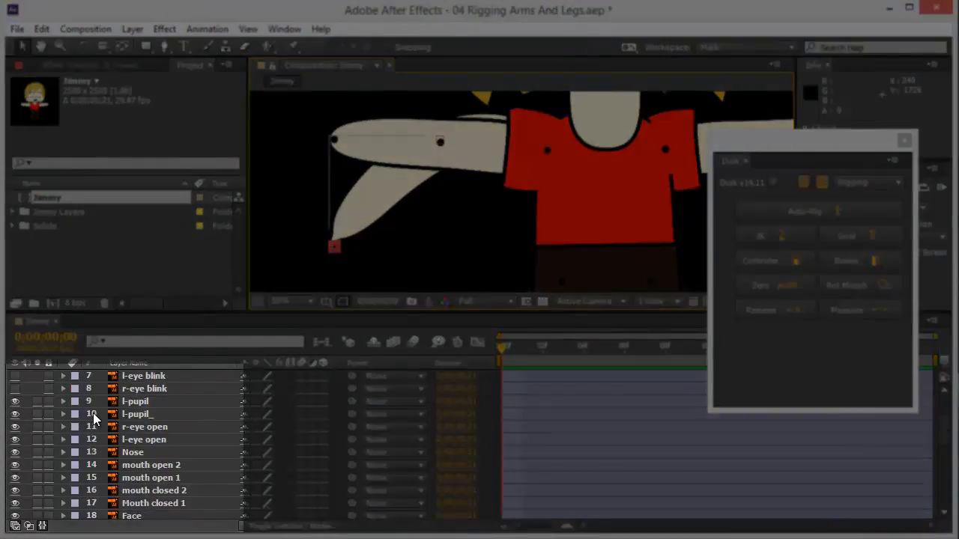
scroll(94, 419, down, 5)
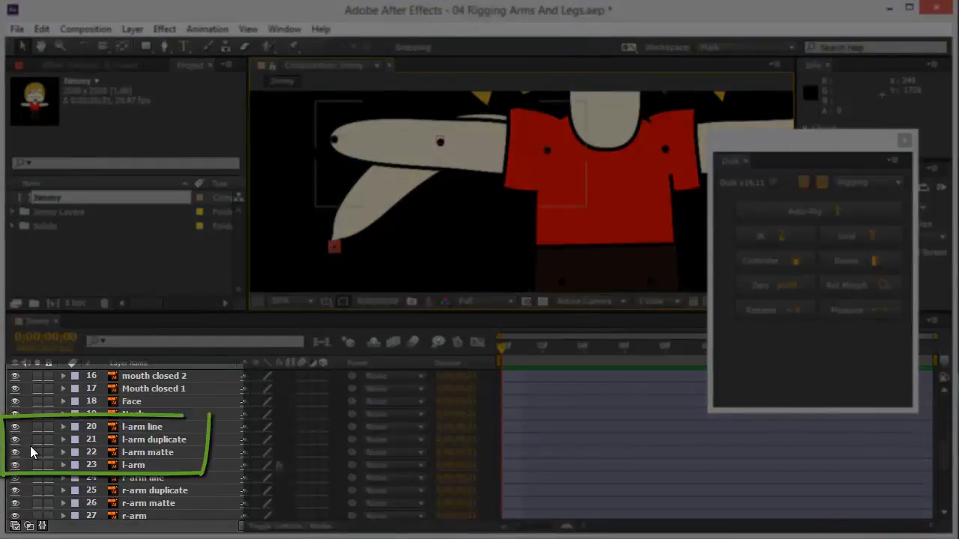
drag(15, 454, 18, 426)
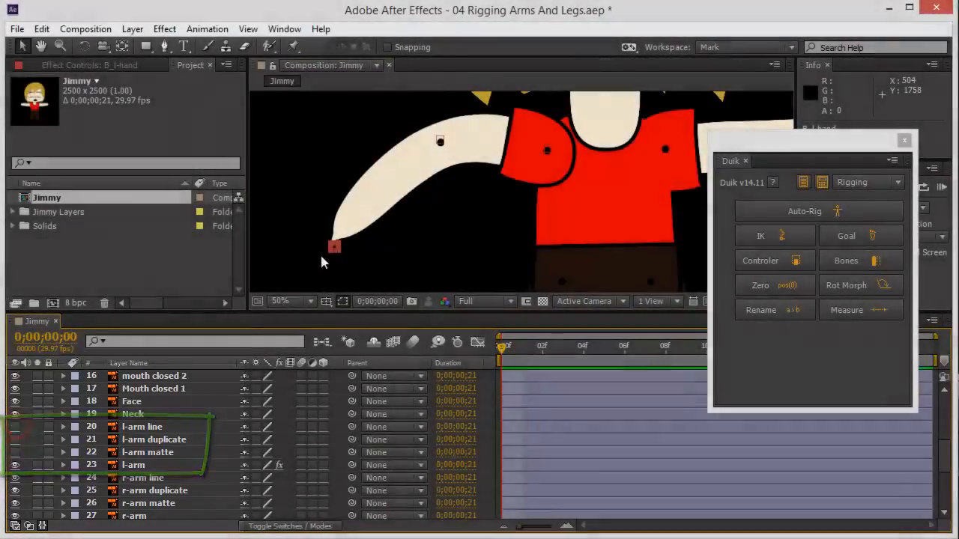
mouse_move(331, 246)
mouse_down()
mouse_move(321, 180)
mouse_move(371, 128)
mouse_move(313, 211)
mouse_move(300, 150)
mouse_move(419, 146)
mouse_move(368, 156)
mouse_move(392, 145)
mouse_move(321, 187)
mouse_move(285, 150)
mouse_move(330, 141)
mouse_up()
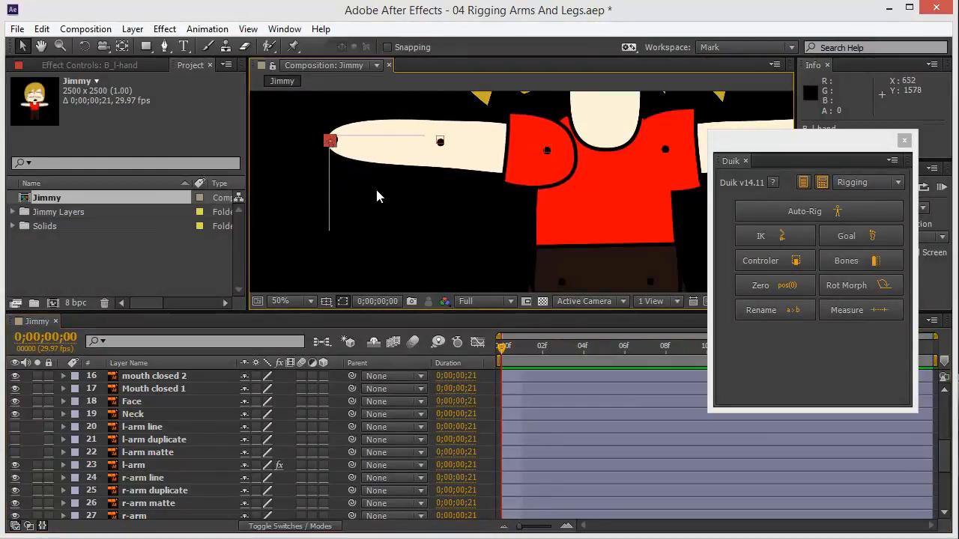
click(268, 201)
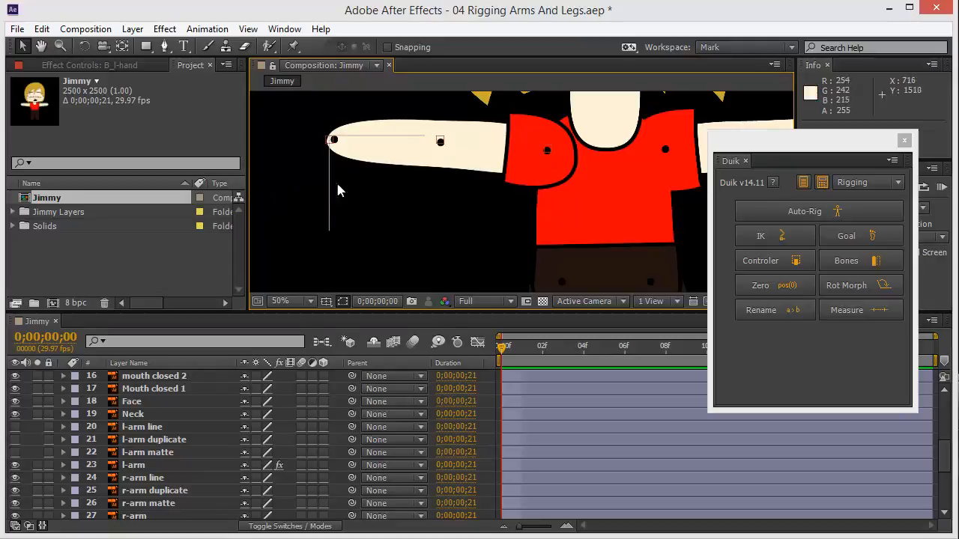
With the B_l-hand bone selected, review Duik's bones size and controllers size settings, and return to the Rigging tools.
scroll(154, 386, up, 5)
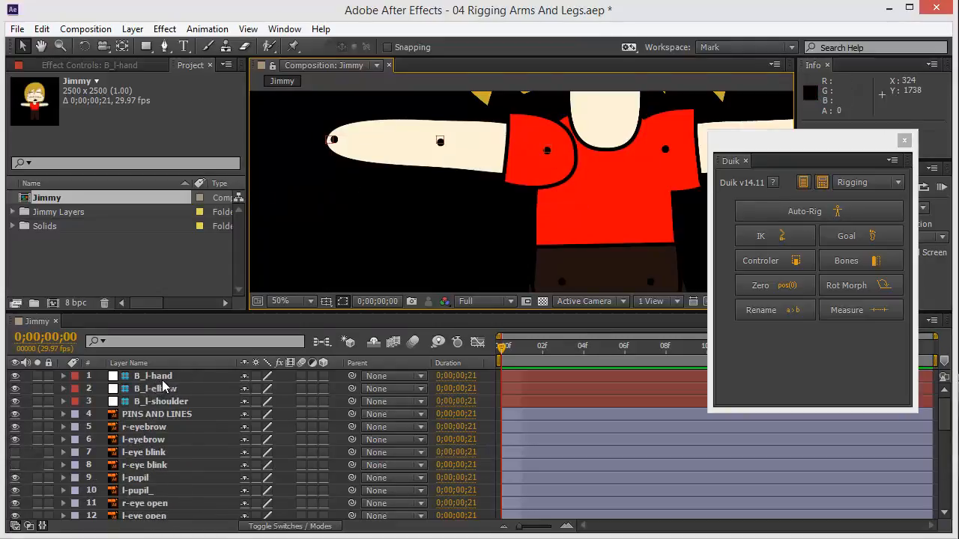
click(154, 377)
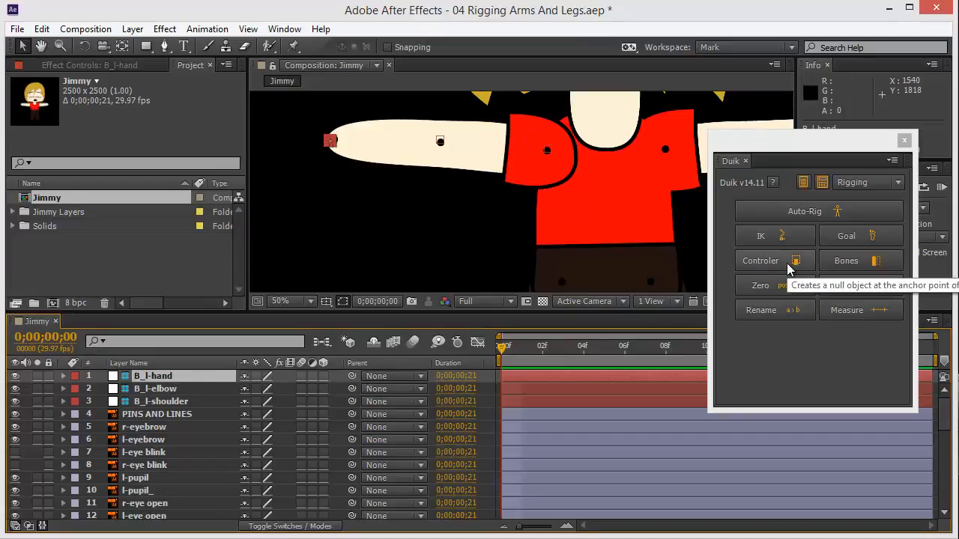
click(861, 186)
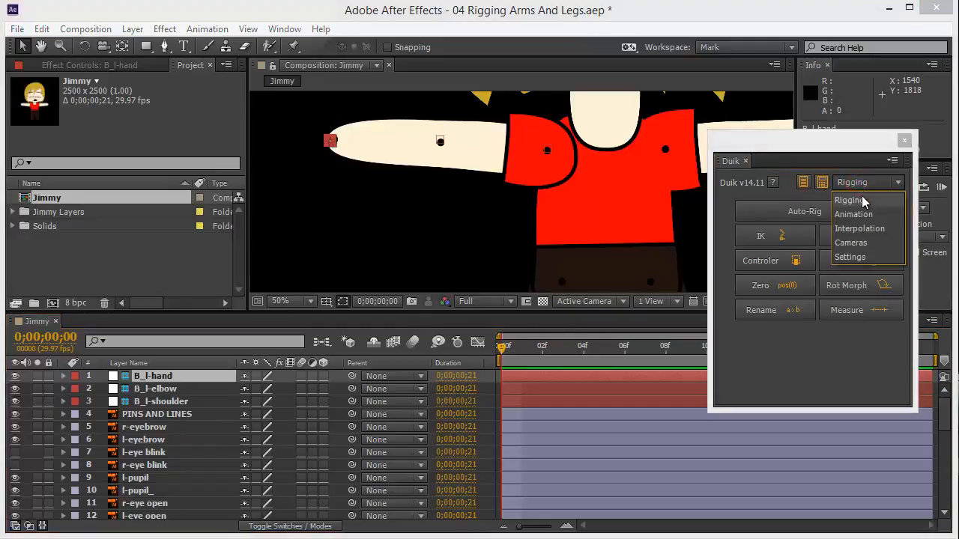
click(851, 257)
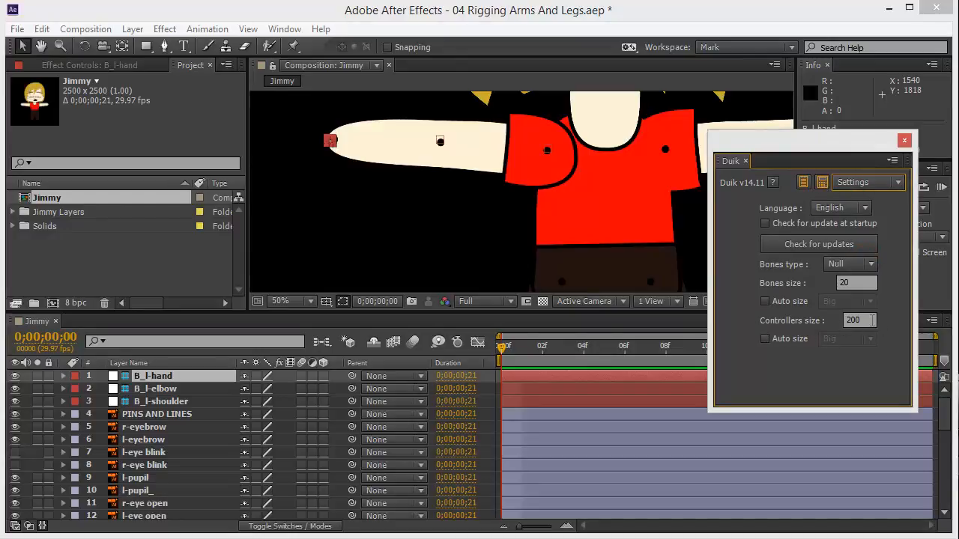
double_click(870, 320)
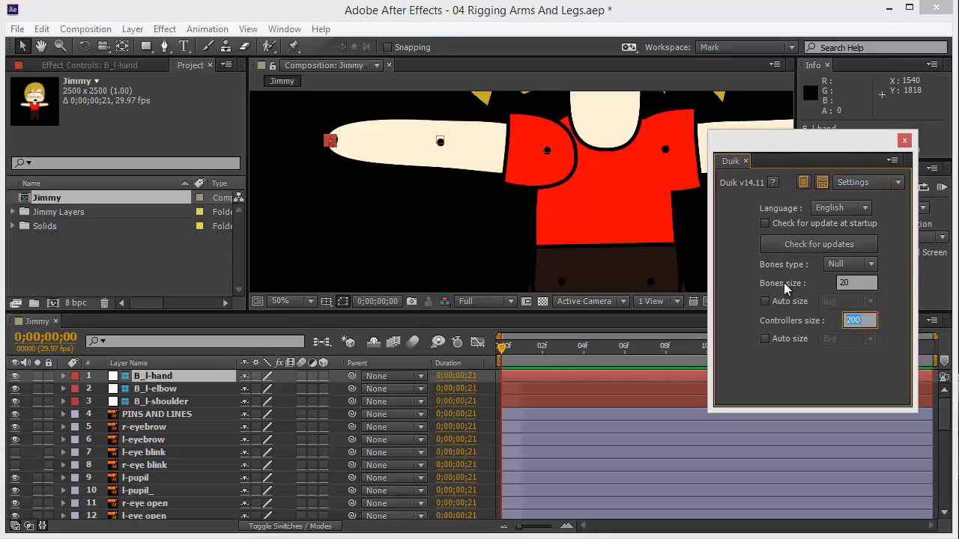
double_click(857, 282)
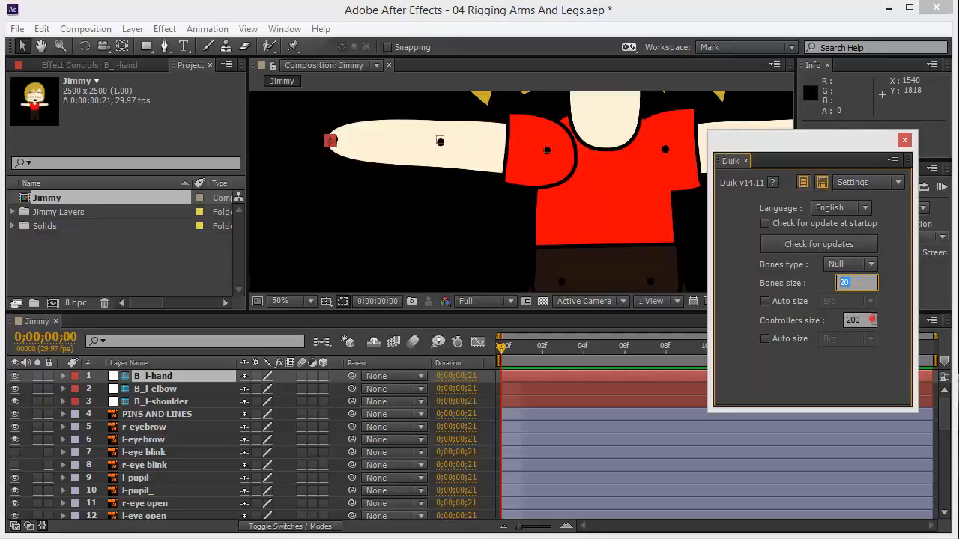
double_click(870, 320)
click(785, 389)
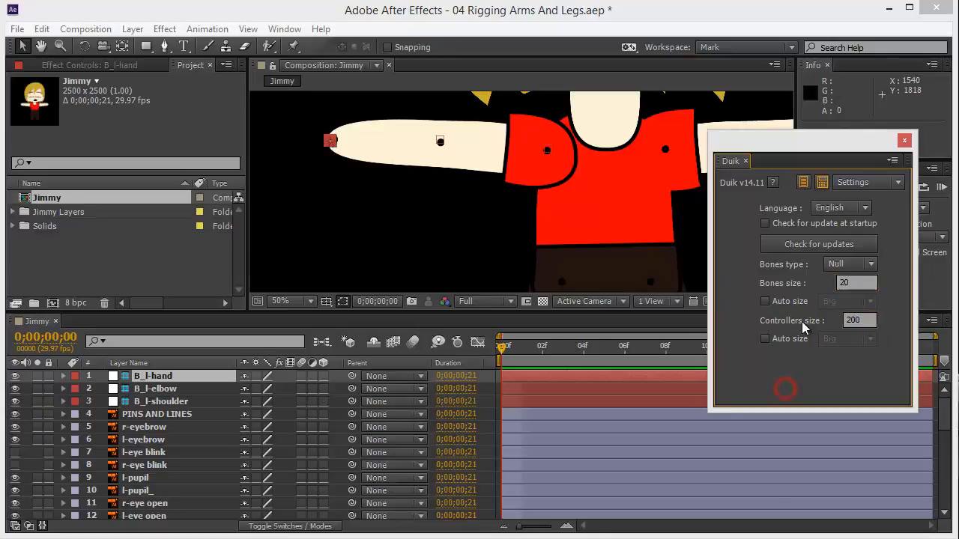
click(863, 182)
click(858, 197)
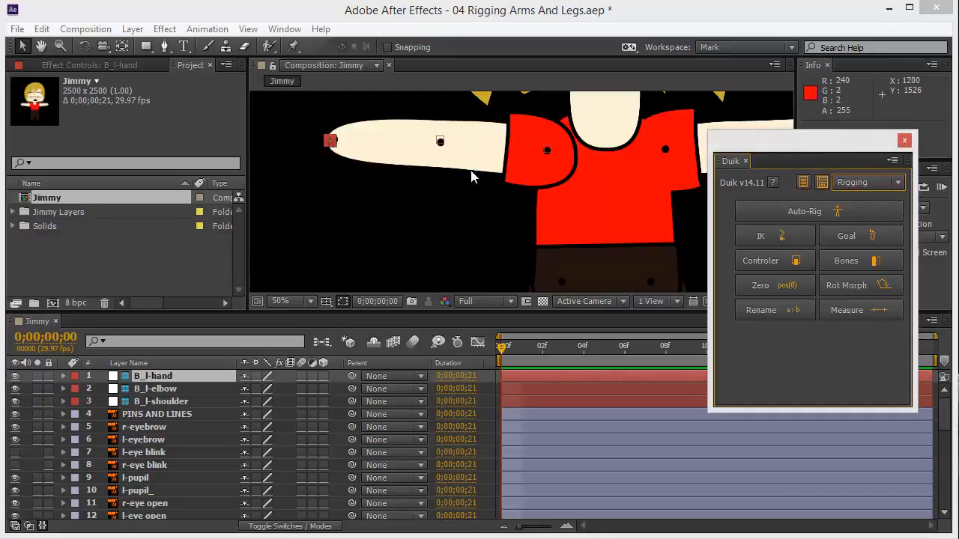
Create a Duik controller for the B_l-hand bone, and undo a small trial move of the controller.
click(159, 376)
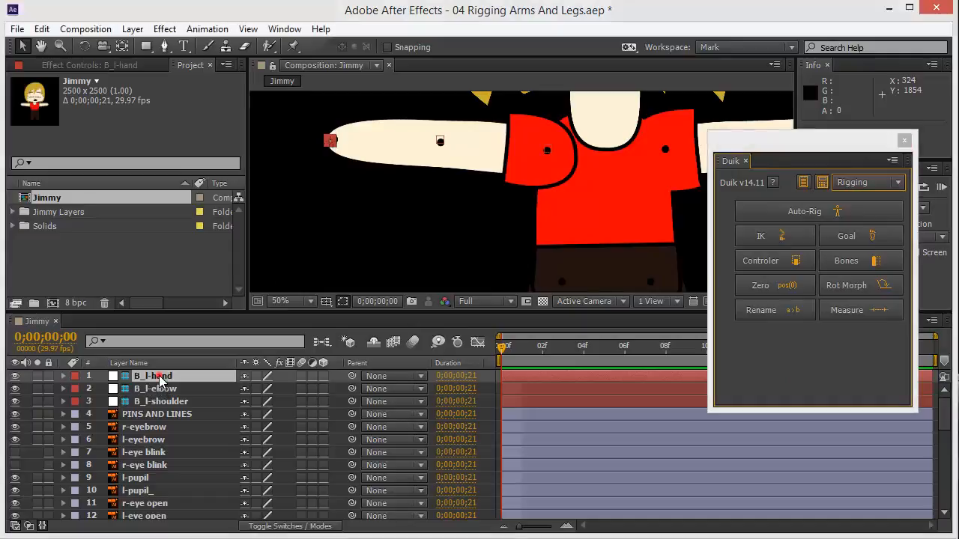
click(776, 262)
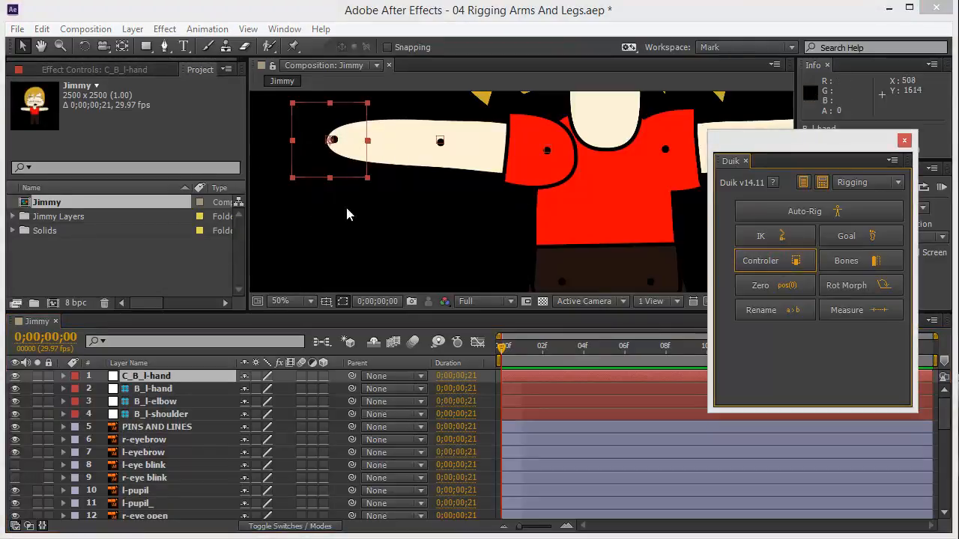
mouse_move(319, 152)
mouse_down()
mouse_move(318, 142)
mouse_move(300, 184)
mouse_move(382, 161)
mouse_move(329, 127)
mouse_move(358, 206)
mouse_move(315, 146)
mouse_move(352, 150)
mouse_move(313, 159)
mouse_up()
key(ctrl+z)
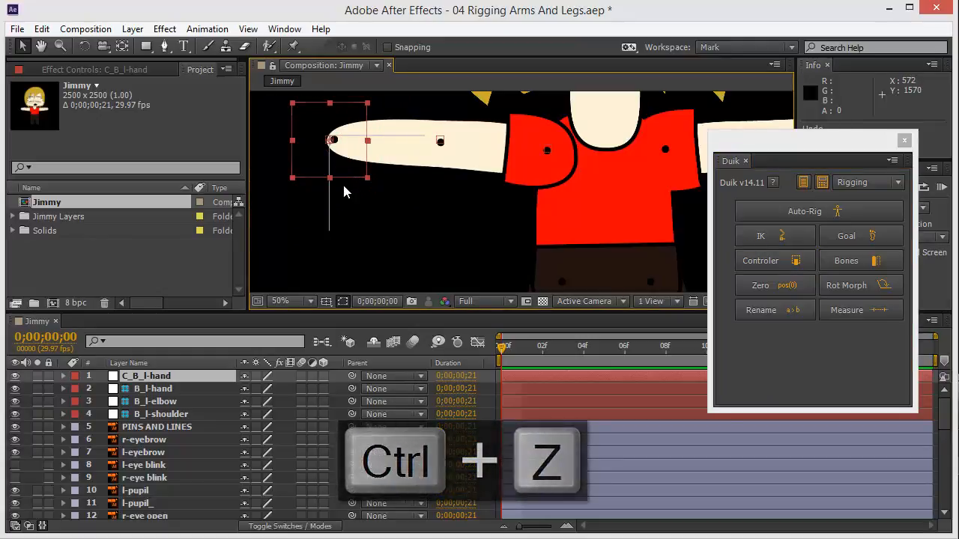
Examine the B_l-hand, B_l-elbow and B_l-shoulder bone layers to work out their parenting order.
click(172, 415)
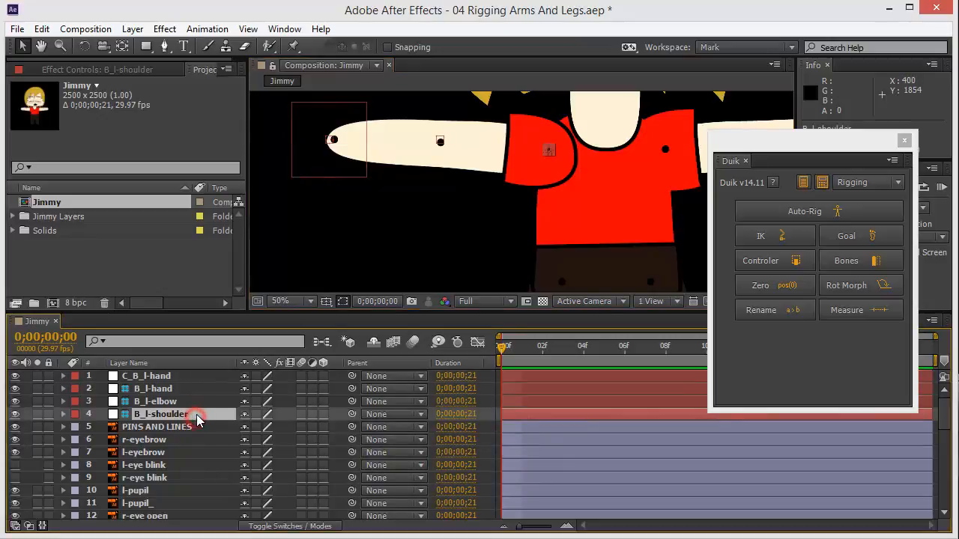
click(187, 403)
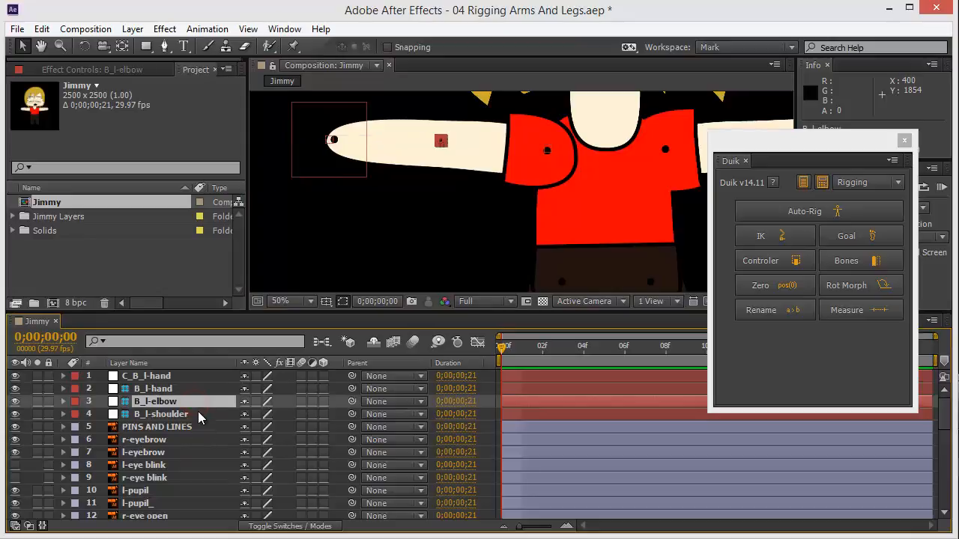
click(199, 411)
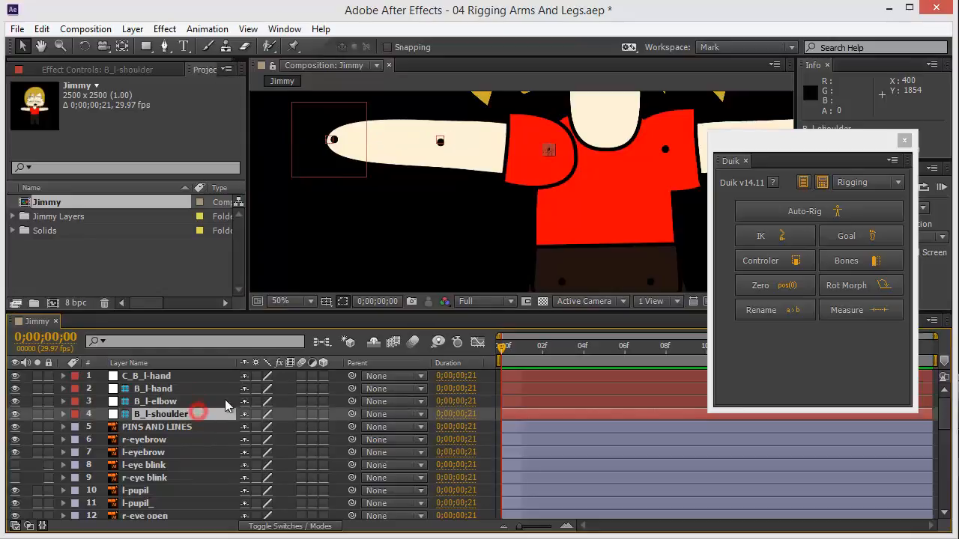
click(180, 388)
click(187, 414)
click(185, 388)
click(186, 400)
click(192, 413)
click(198, 387)
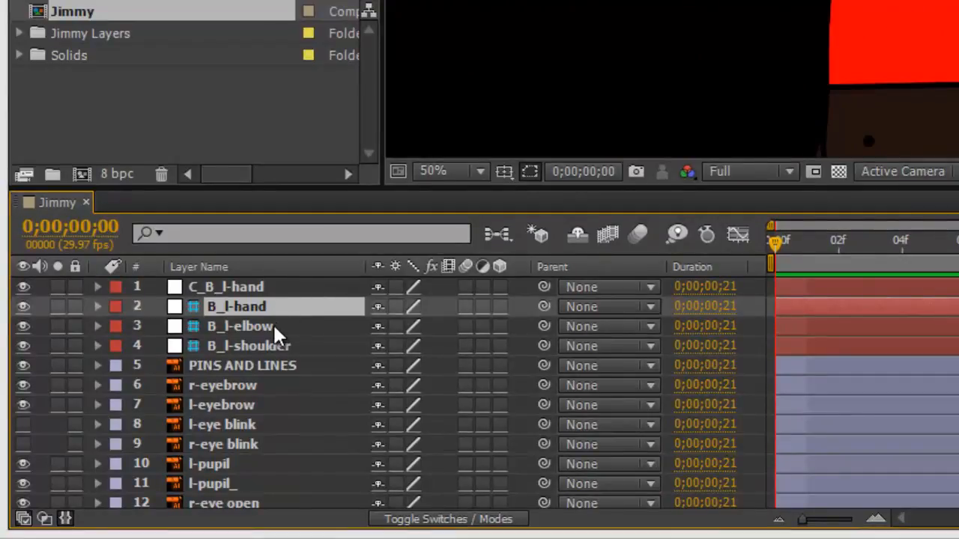
click(273, 324)
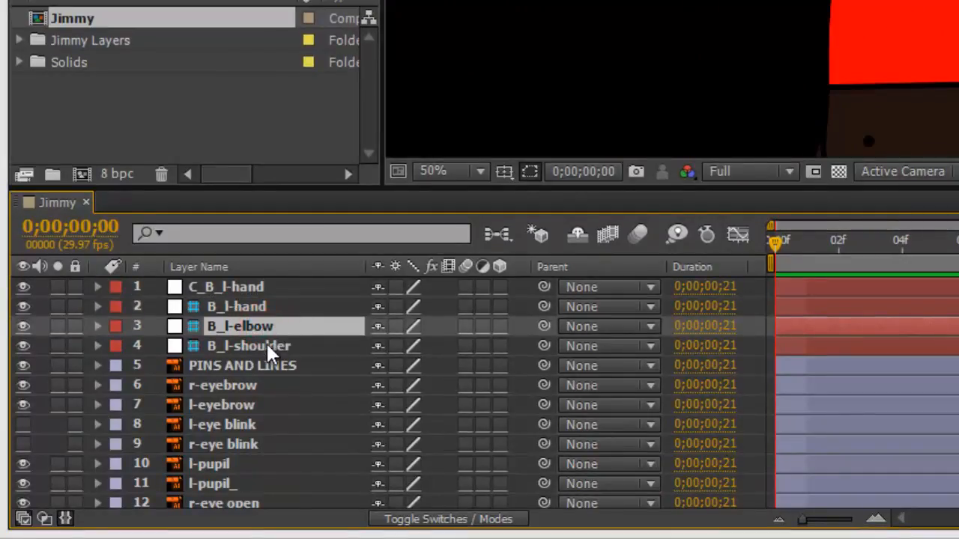
click(268, 346)
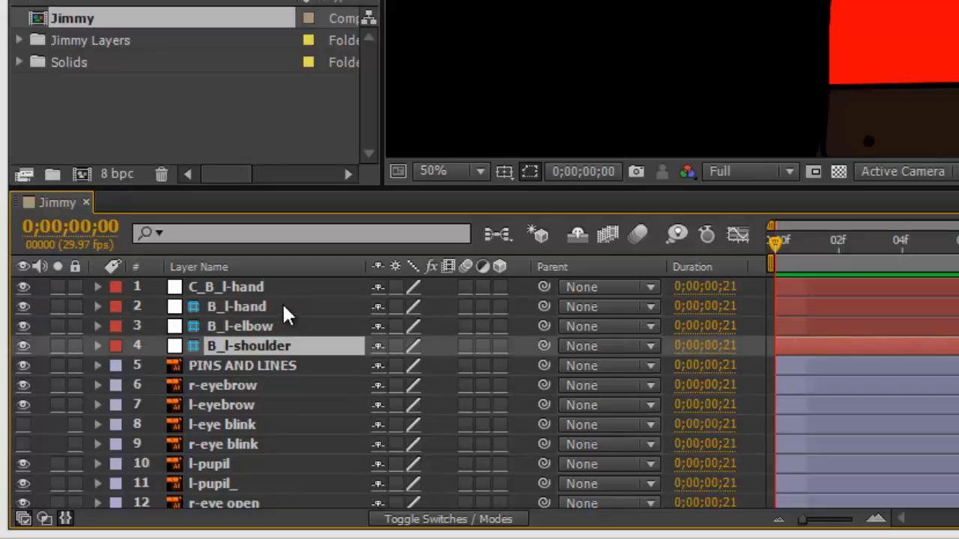
Parent the B_l-hand layer to B_l-elbow, and the B_l-elbow layer to B_l-shoulder.
click(283, 307)
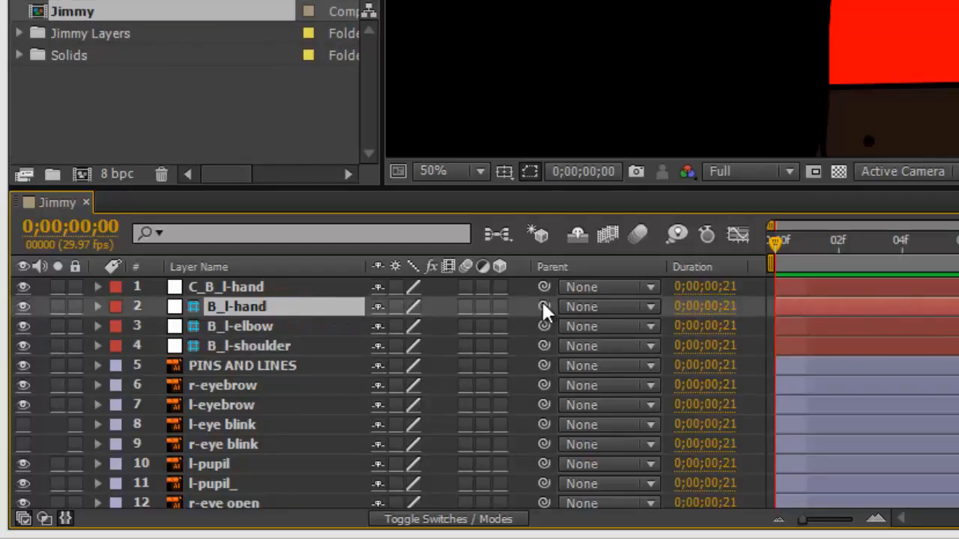
drag(543, 307, 282, 330)
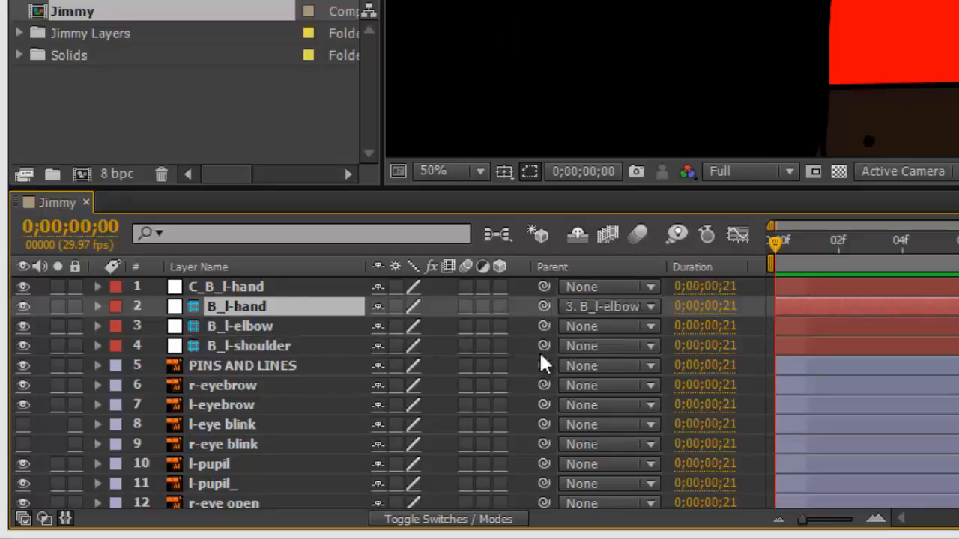
drag(549, 325, 322, 352)
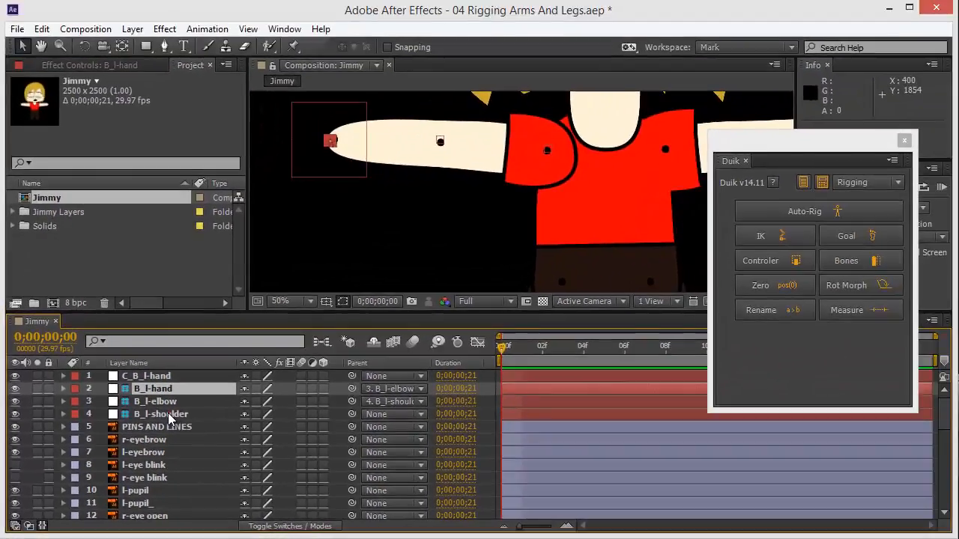
Test the parented arm by moving the B_l-shoulder bone down beside the torso and shifting the B_l-elbow bone slightly down.
click(261, 351)
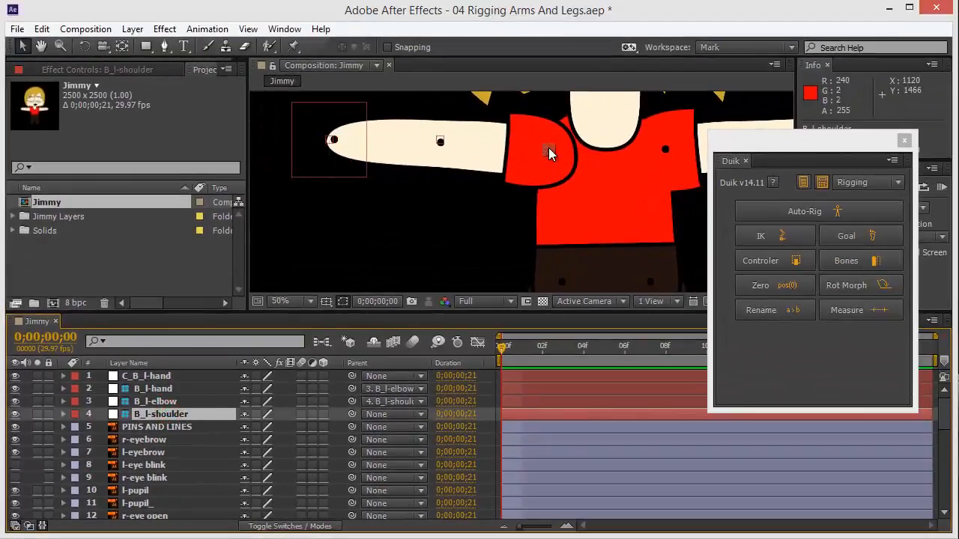
drag(548, 147, 468, 247)
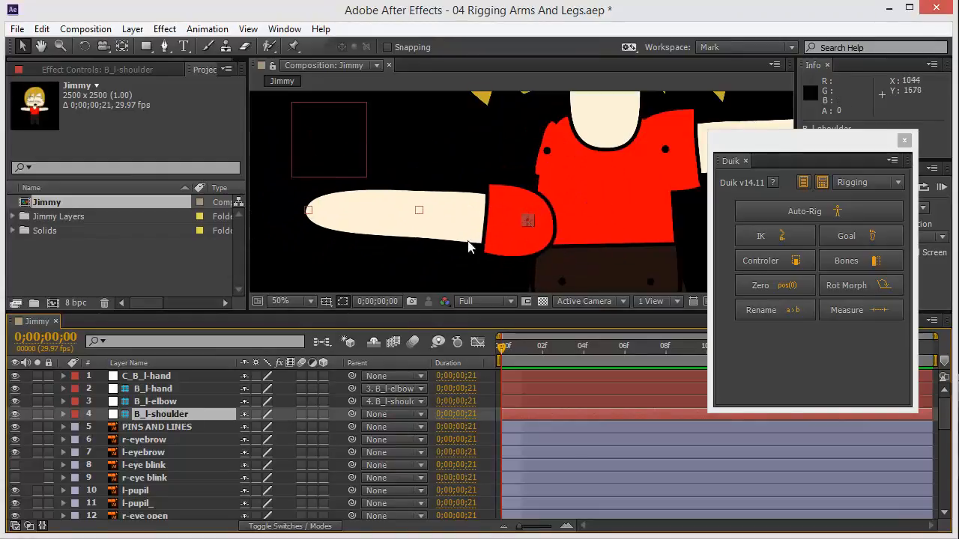
mouse_move(419, 213)
mouse_down()
mouse_move(450, 168)
mouse_move(419, 239)
mouse_move(432, 261)
mouse_move(440, 152)
mouse_move(418, 230)
mouse_up()
click(417, 229)
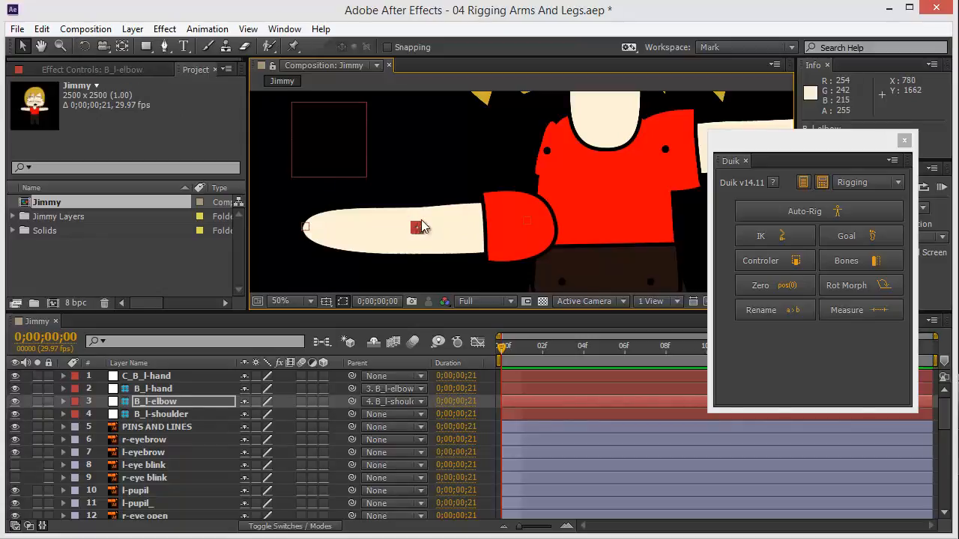
Rotate the B_l-elbow bone to swing the hand upward, rotate the B_l-shoulder bone slightly, and undo all the trial arm poses.
key(w)
drag(422, 232, 424, 245)
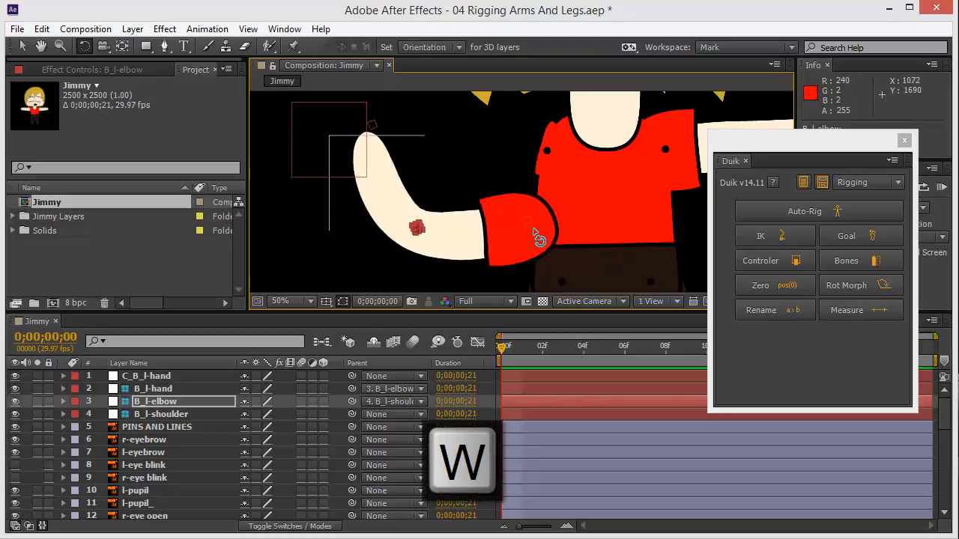
click(158, 415)
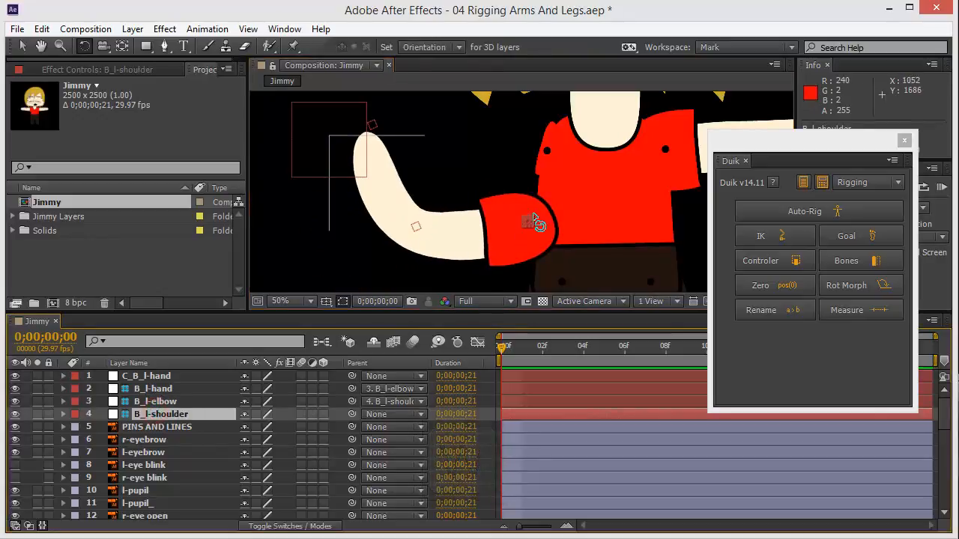
mouse_move(530, 226)
mouse_down()
mouse_move(533, 246)
mouse_move(537, 224)
mouse_up()
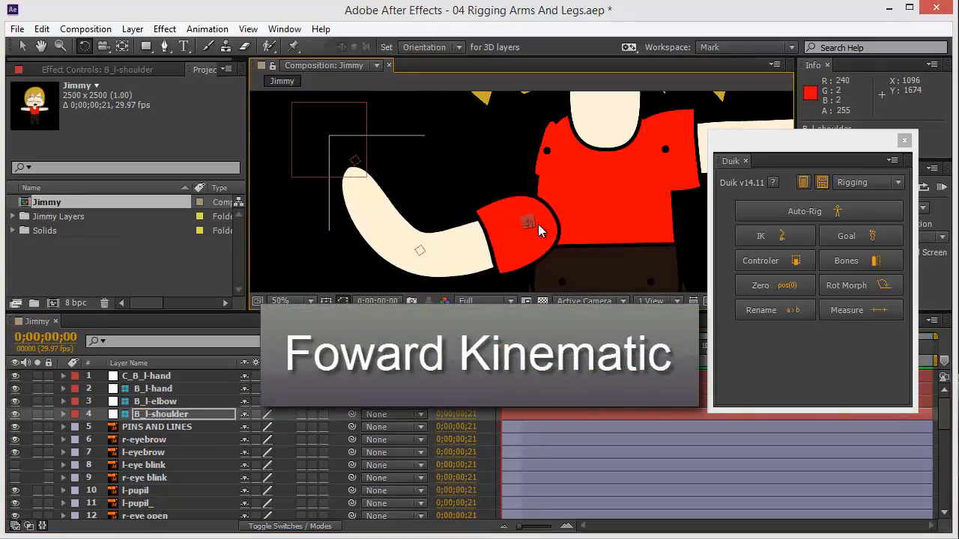
key(ctrl+z)
key(ctrl+z)
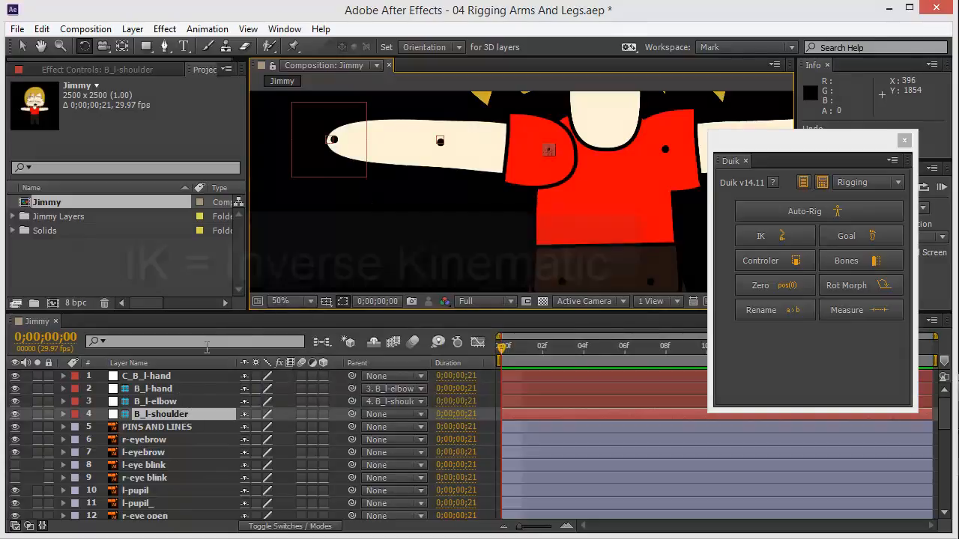
Create Duik IK from B_l-hand, B_l-elbow, B_l-shoulder and controller C_B_l-hand, with the FK controller enabled and stretch controllers disabled.
click(169, 390)
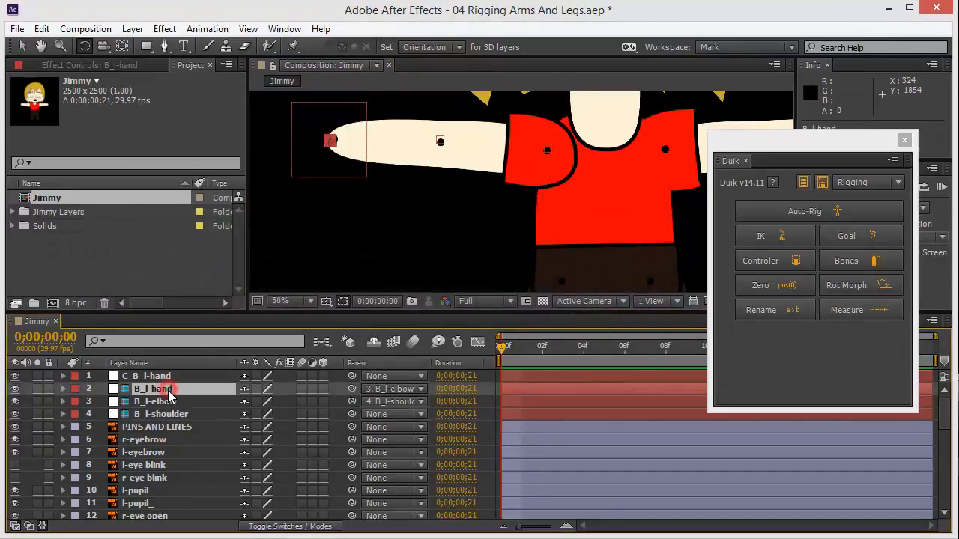
ctrl+click(174, 403)
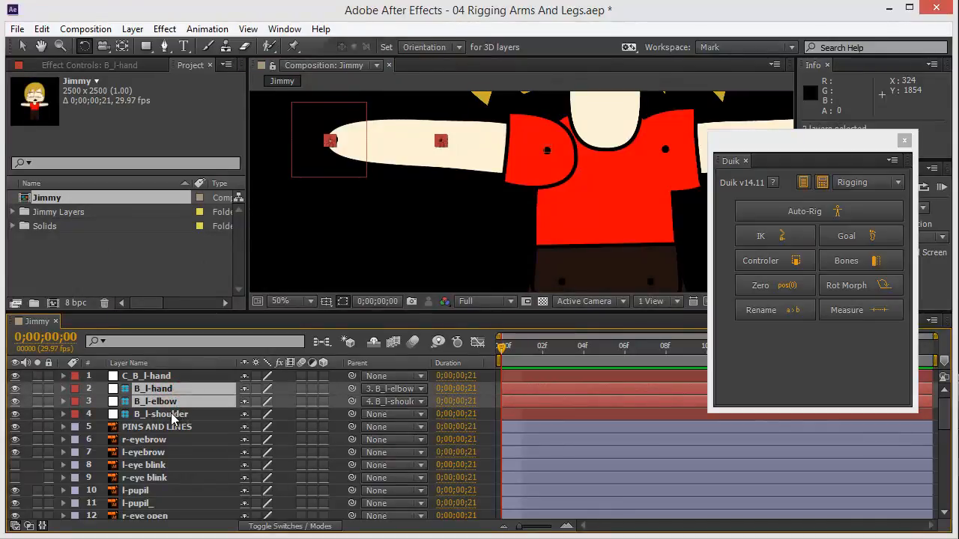
ctrl+click(172, 417)
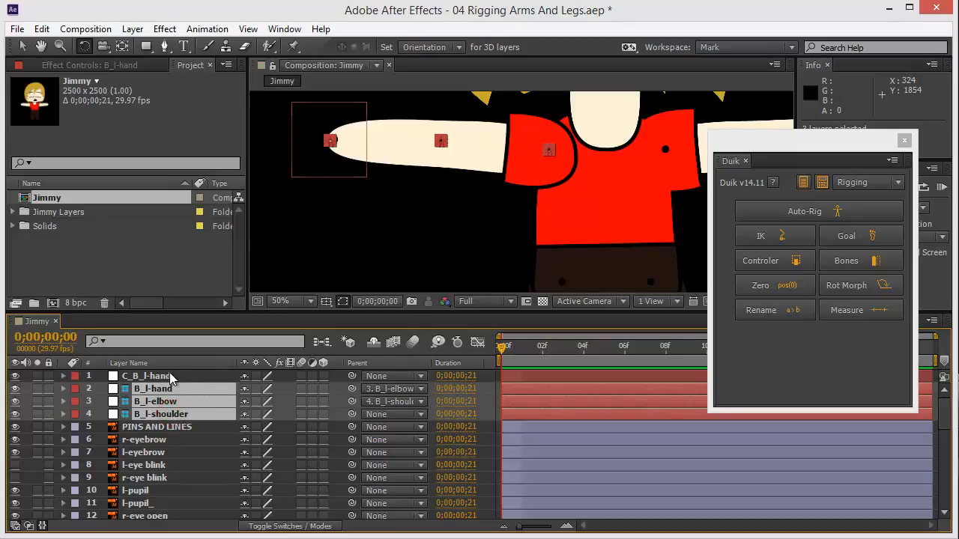
ctrl+click(156, 376)
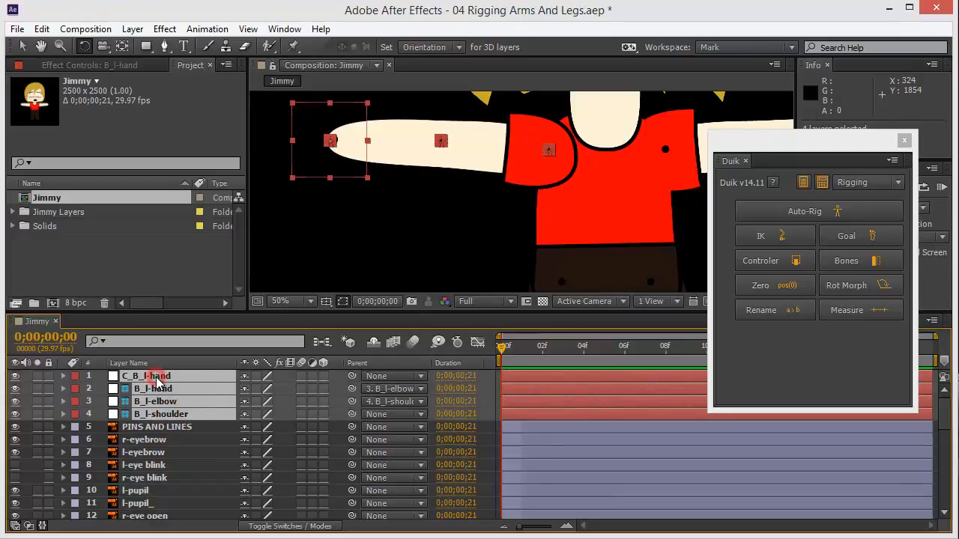
click(780, 242)
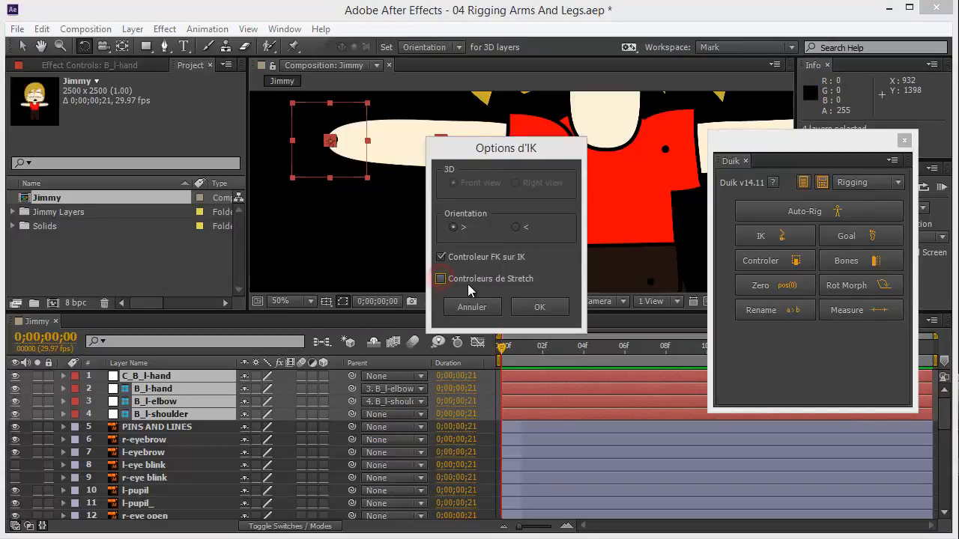
click(542, 309)
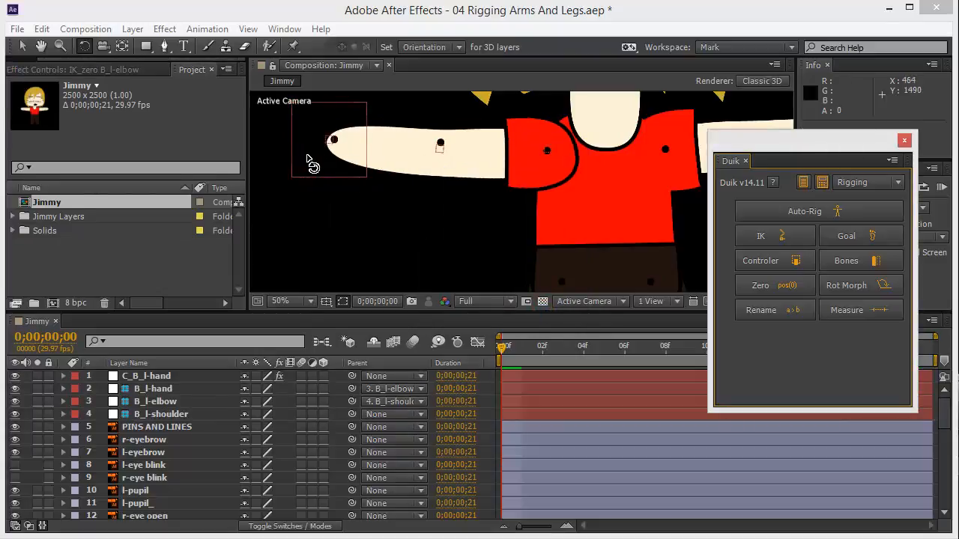
Test the arm's IK by moving the C_B_l-hand controller through several bent poses, and bring it back to the outstretched arm position.
key(v)
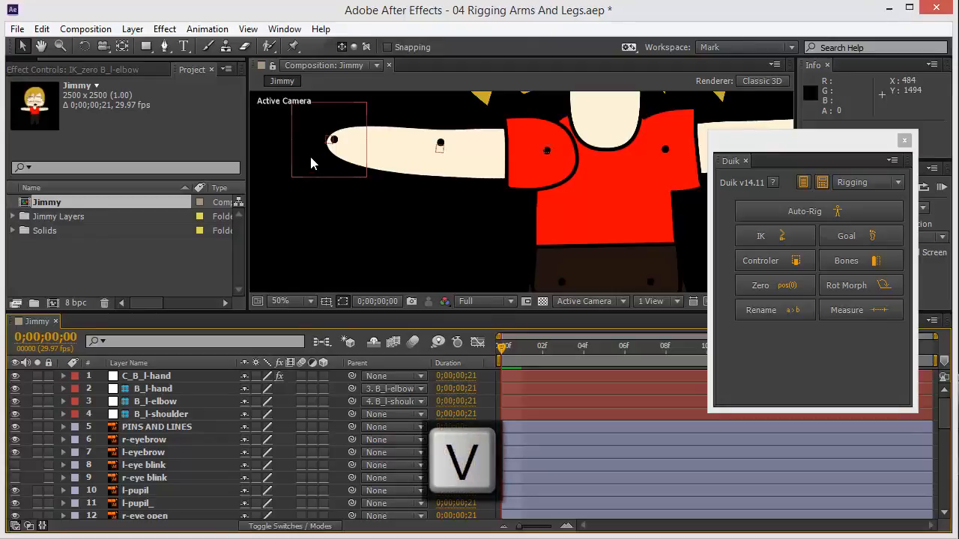
drag(312, 164, 358, 215)
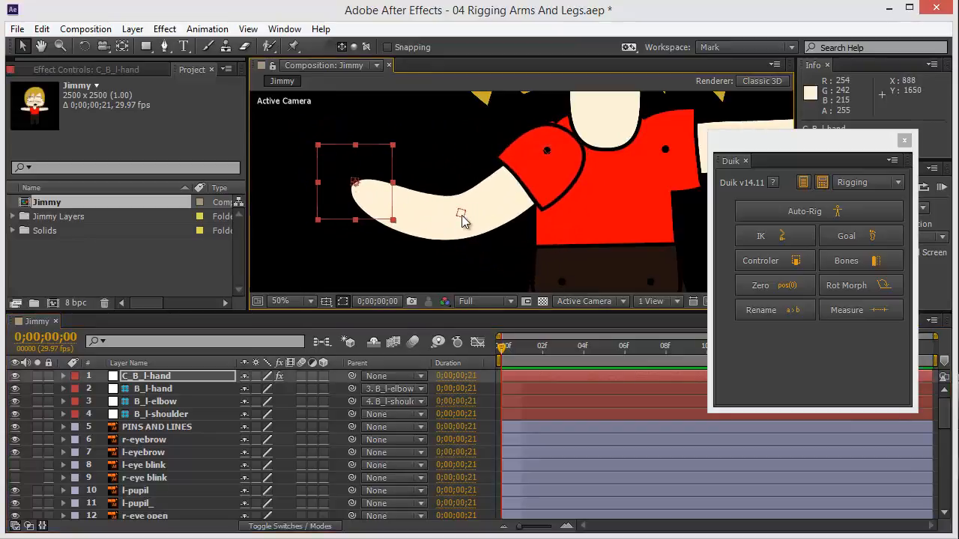
drag(333, 212, 349, 179)
scroll(387, 179, down, 2)
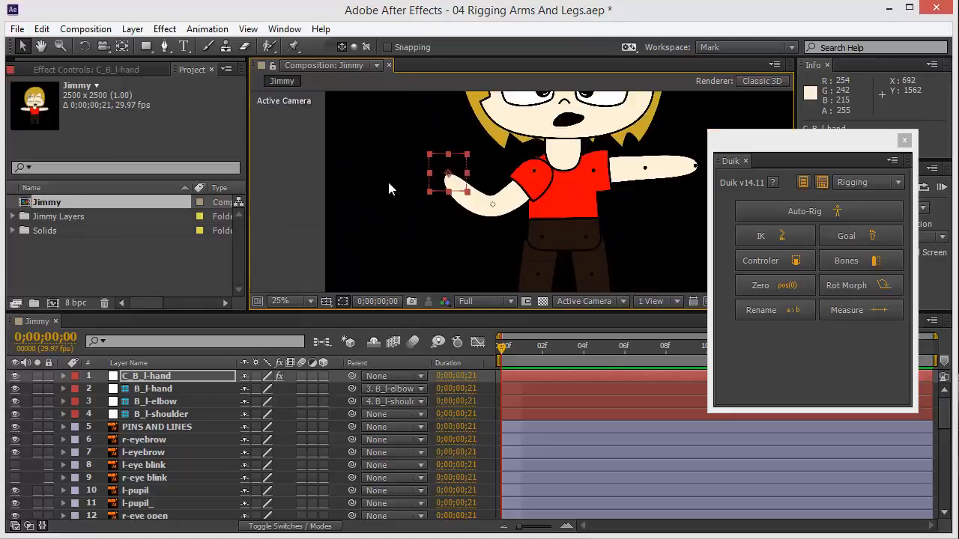
drag(434, 177, 496, 156)
drag(475, 103, 409, 181)
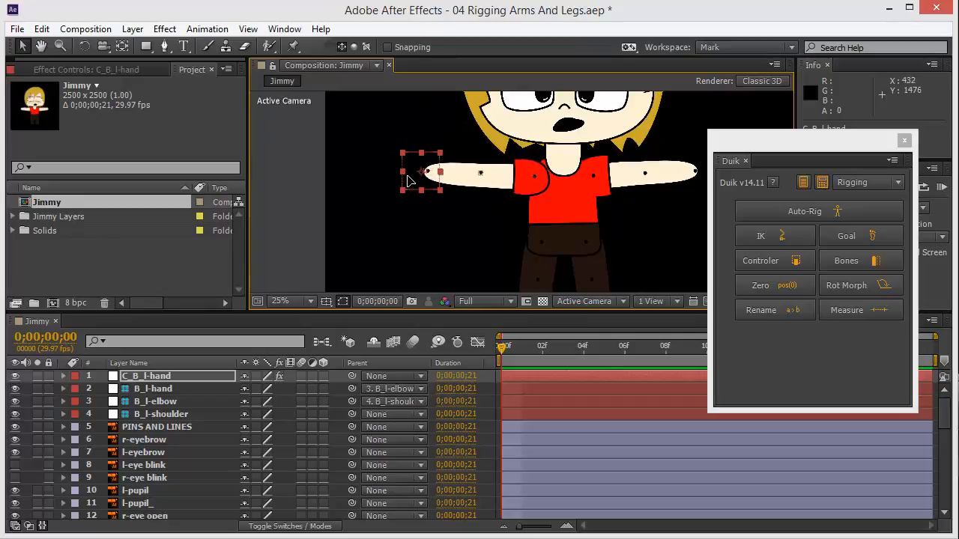
Select the r-arm duplicate layer on the character's opposite arm.
click(693, 171)
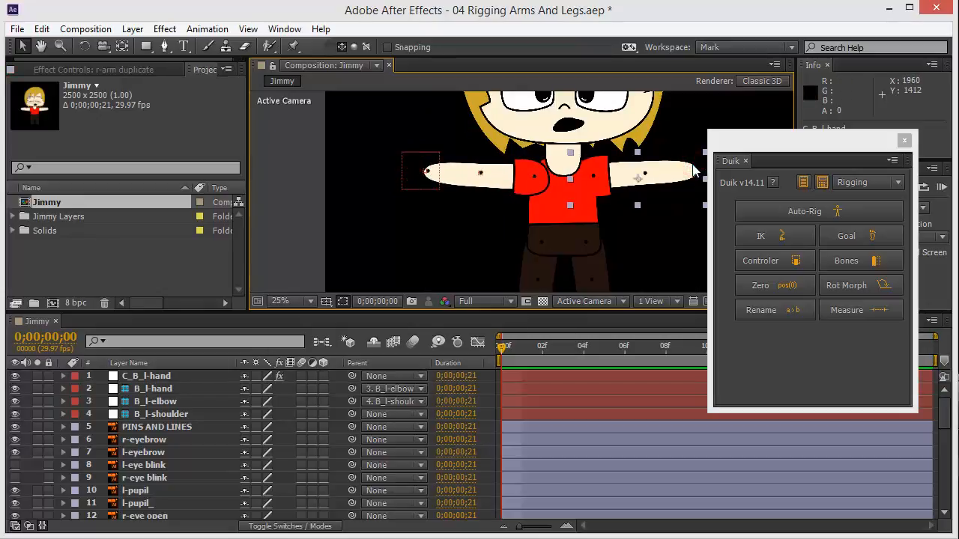